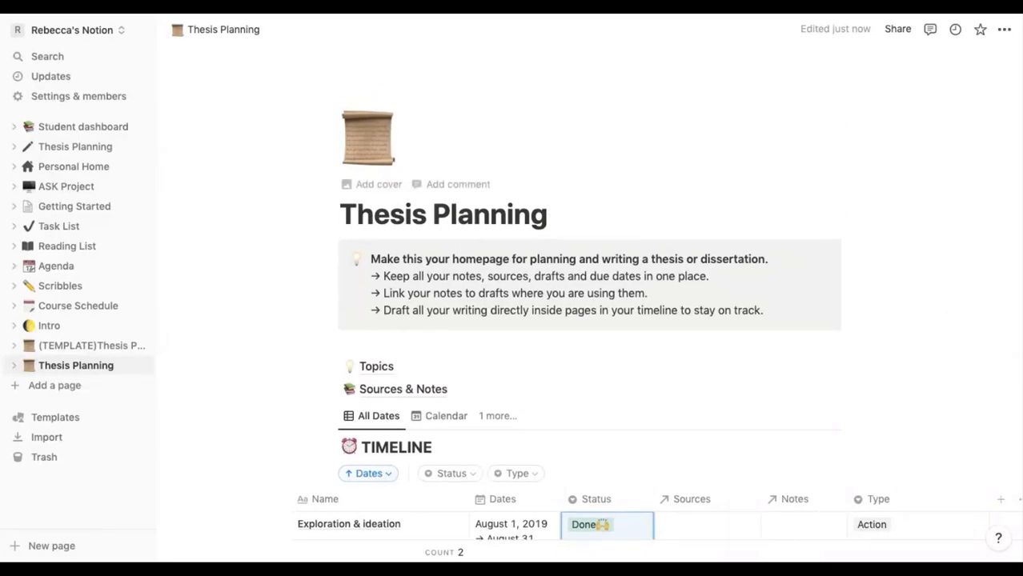
# - Preview the Thesis Planning template in the Student category of the template gallery, including its timeline entries
pyautogui.scroll(-2, 565, 329)
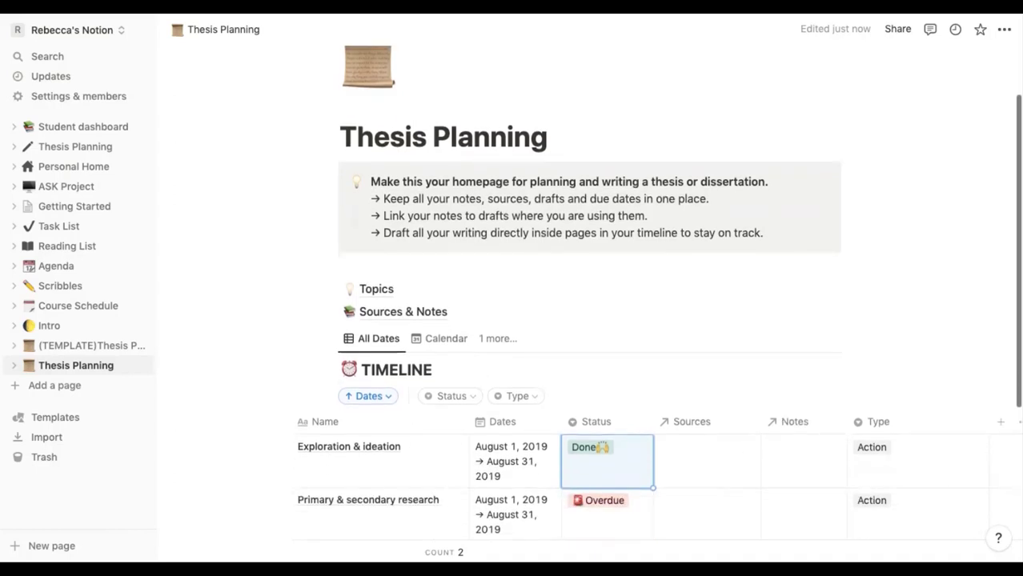
pyautogui.scroll(2, 560, 320)
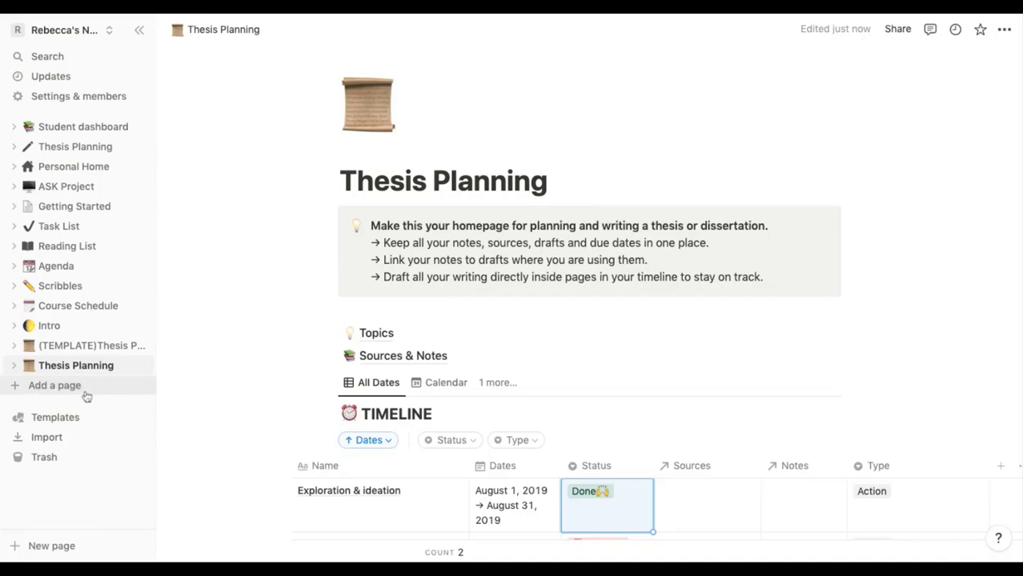
pyautogui.click(61, 421)
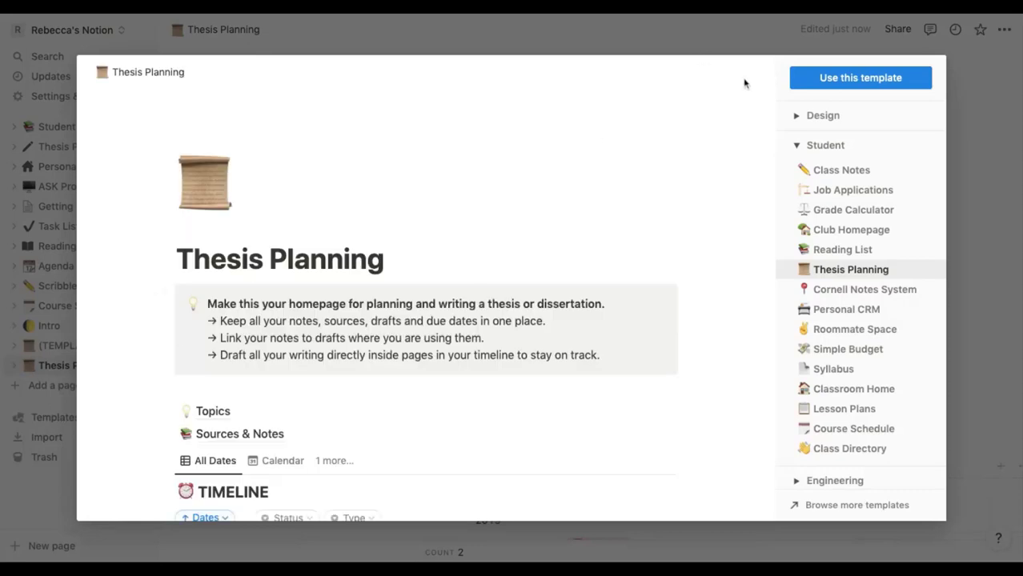
pyautogui.click(856, 142)
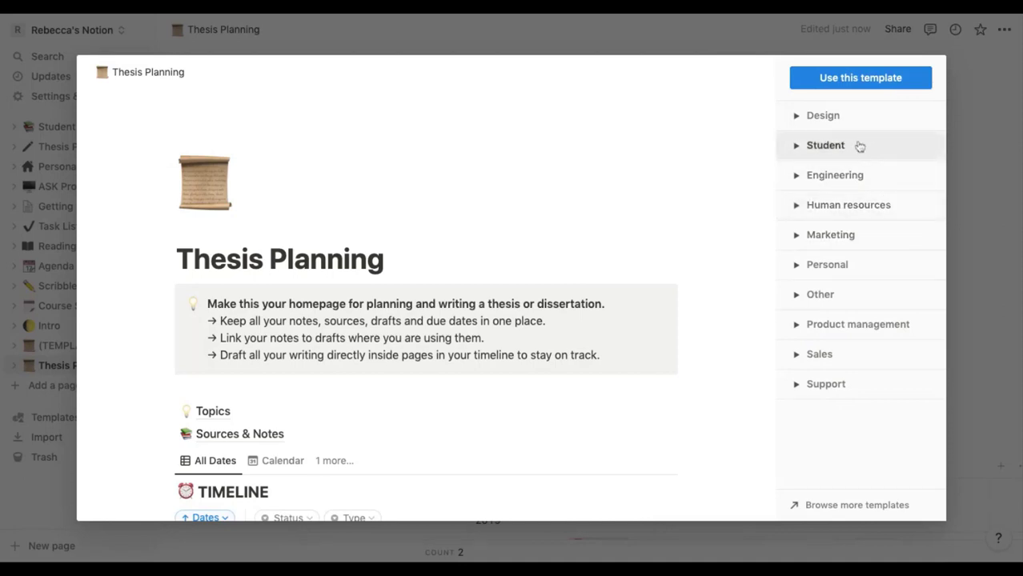
pyautogui.click(848, 154)
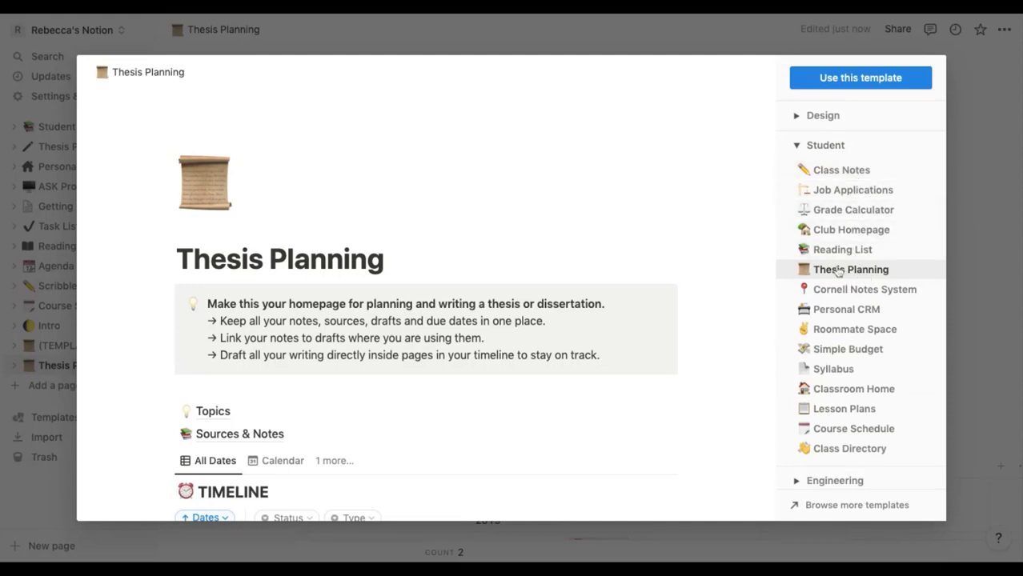
pyautogui.scroll(-5, 519, 237)
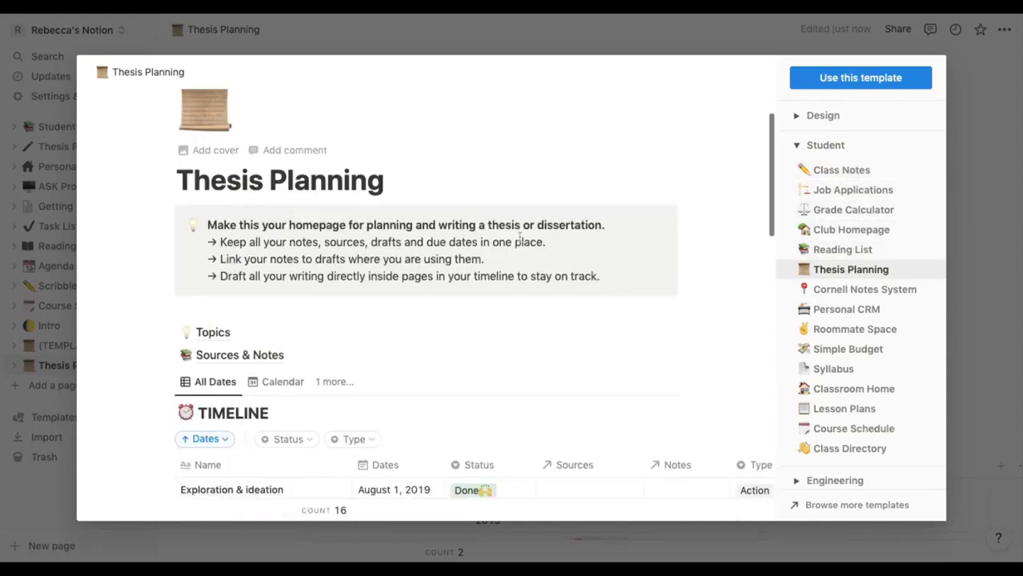
pyautogui.scroll(-5, 519, 236)
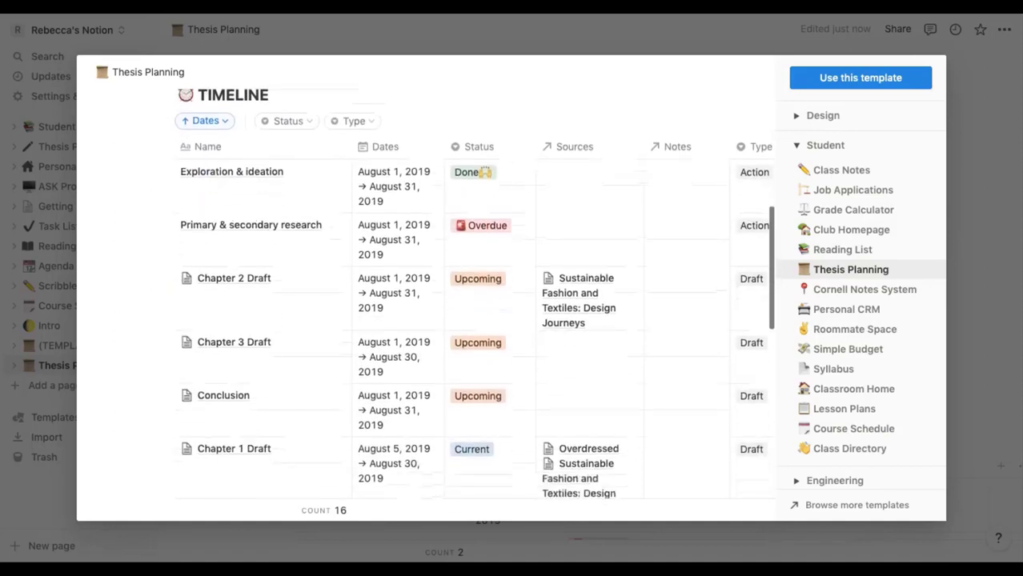
pyautogui.scroll(-5, 566, 150)
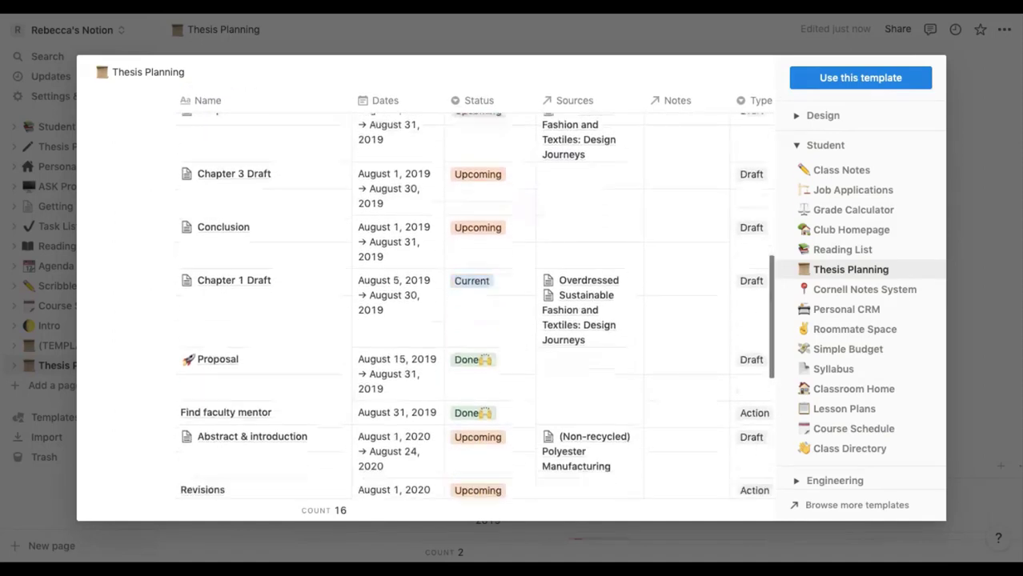
pyautogui.click(833, 84)
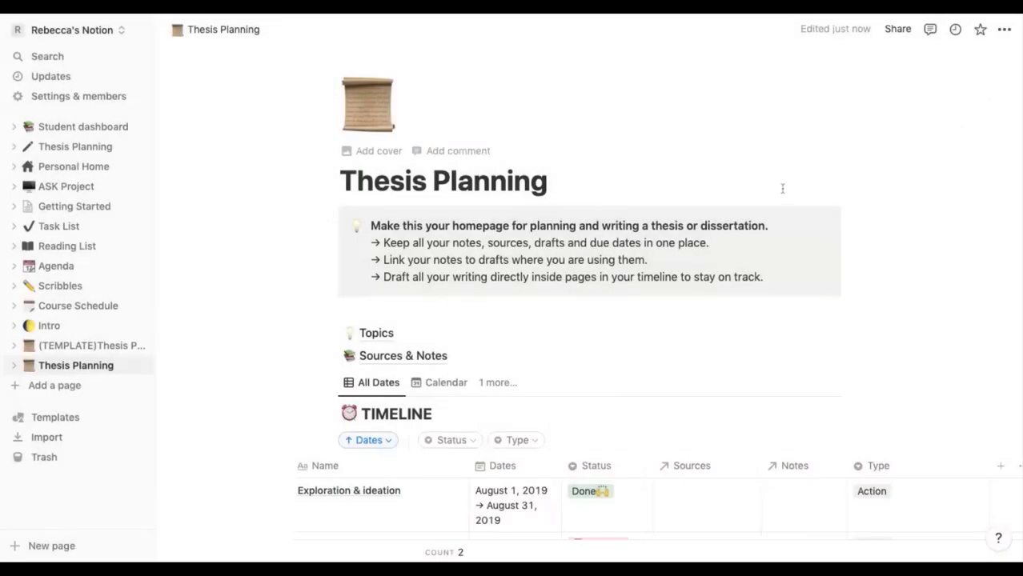
# - Examine the Thesis Planning page's timeline table, including the choices offered for Status, Sources and Type
pyautogui.scroll(-3, 811, 198)
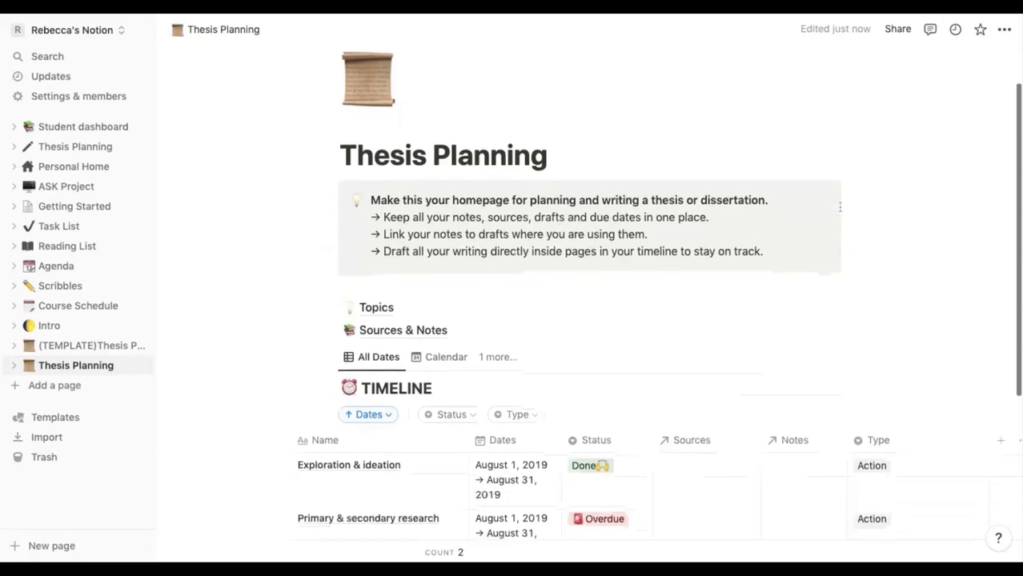
pyautogui.scroll(-4, 614, 279)
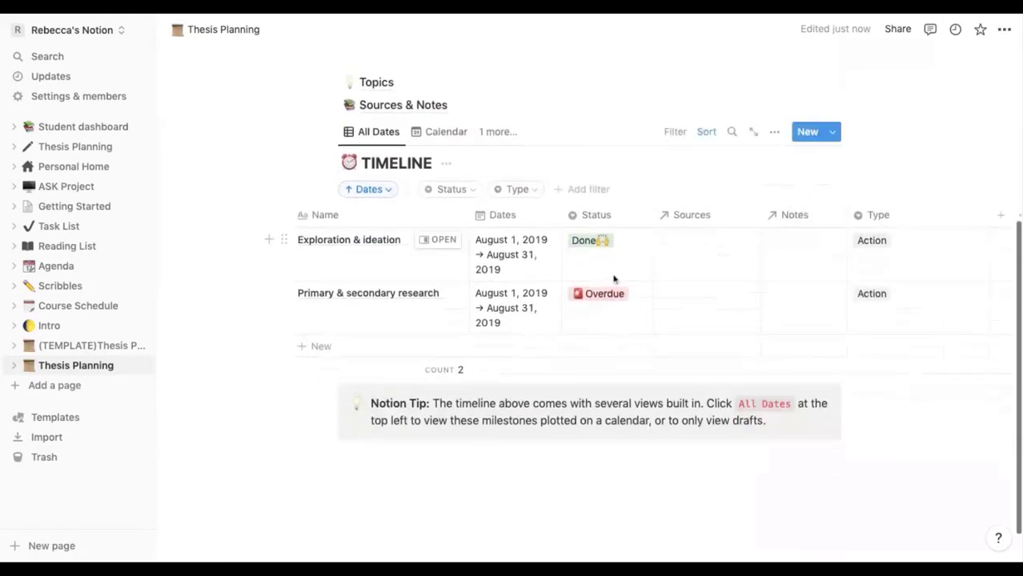
pyautogui.hscroll(-1, 614, 279)
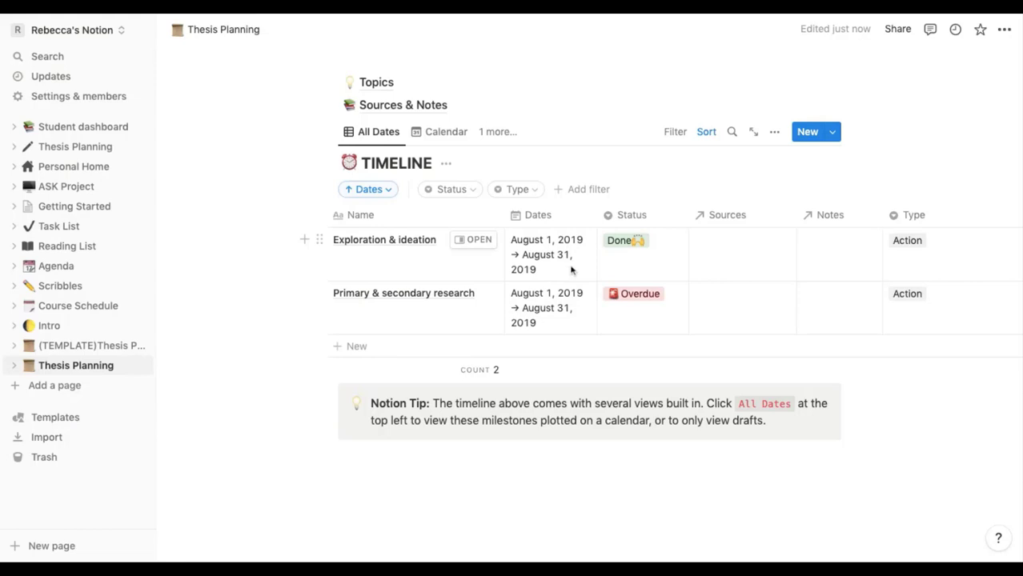
pyautogui.click(619, 253)
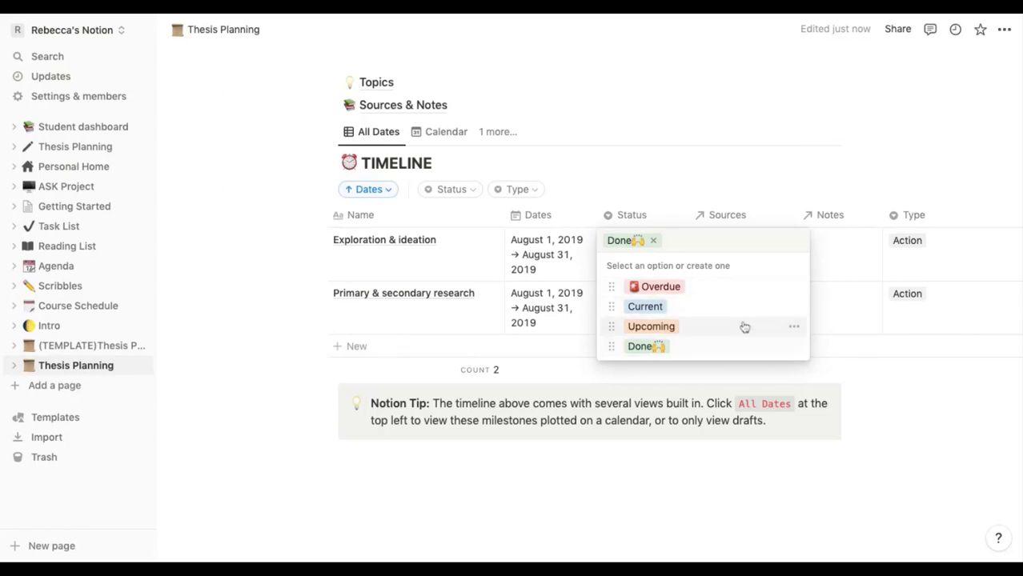
pyautogui.press('Escape')
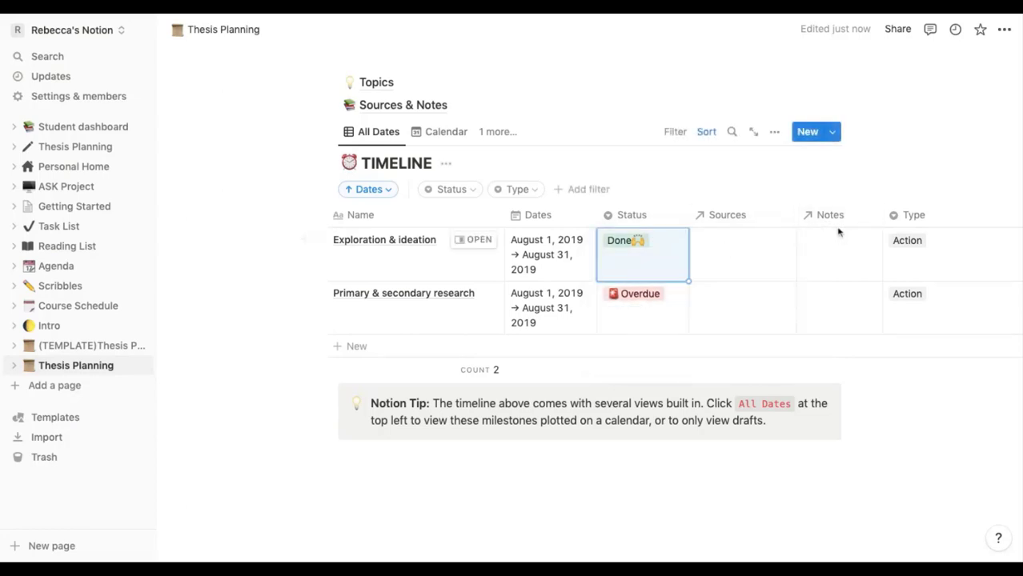
pyautogui.click(735, 257)
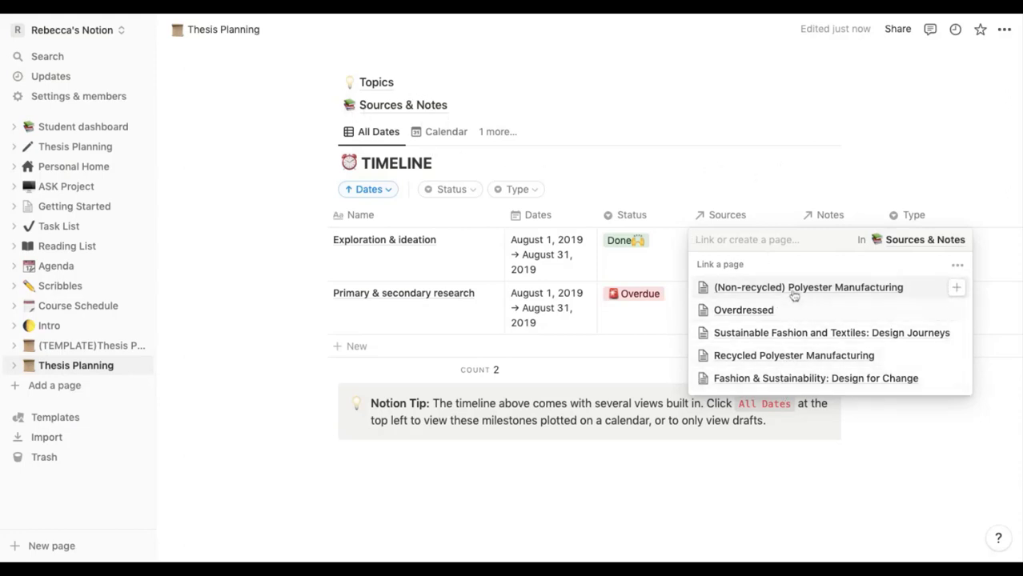
pyautogui.click(787, 177)
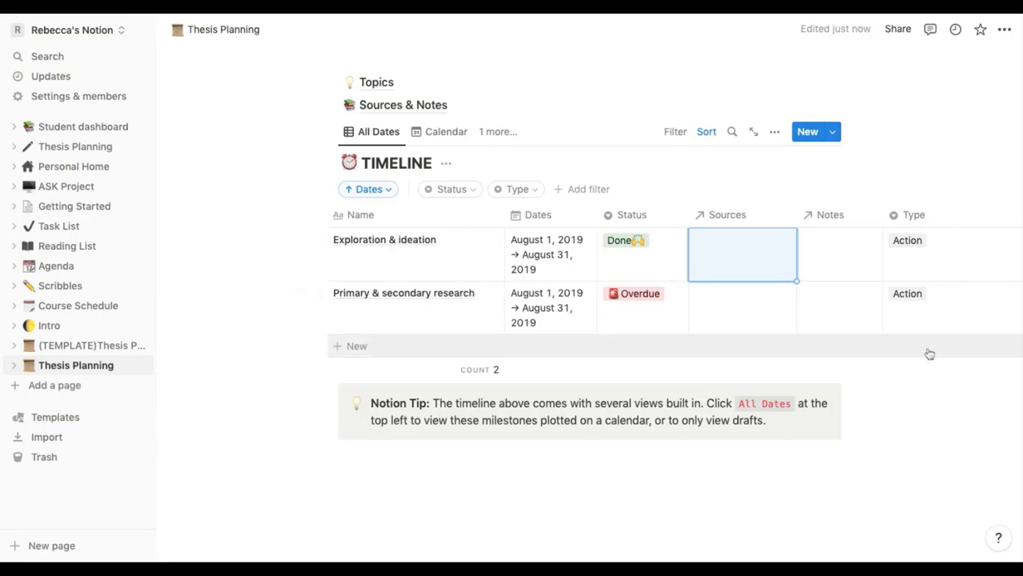
pyautogui.click(951, 329)
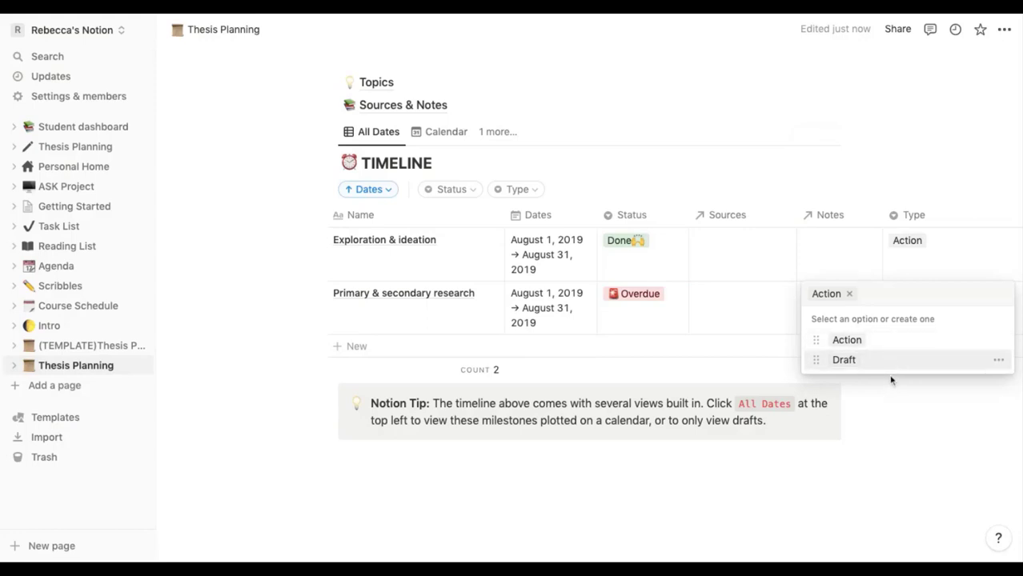
pyautogui.press('Escape')
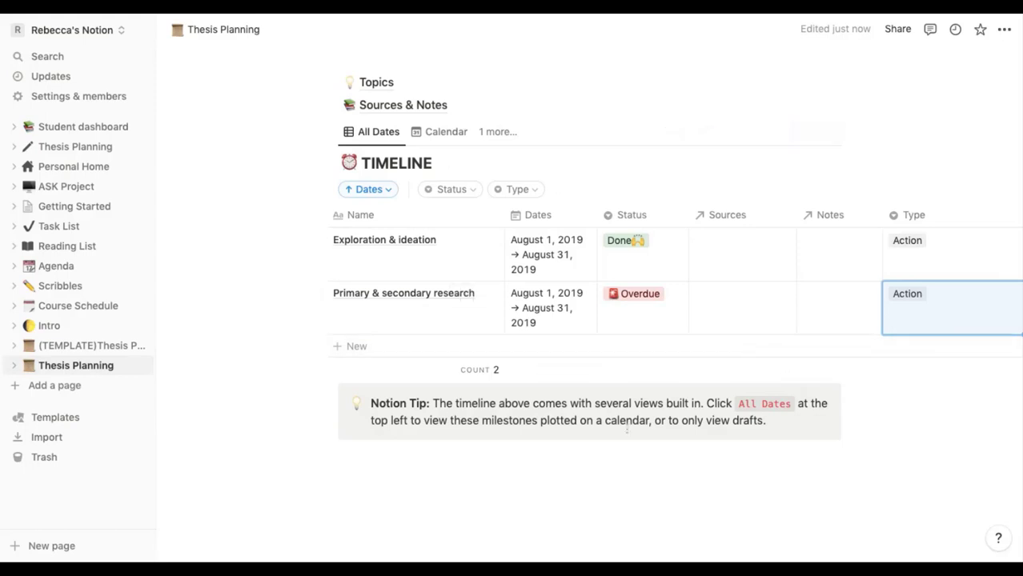
# - Add a timeline entry named "Meeting with supervisor" dated October 12, 2022
pyautogui.click(381, 348)
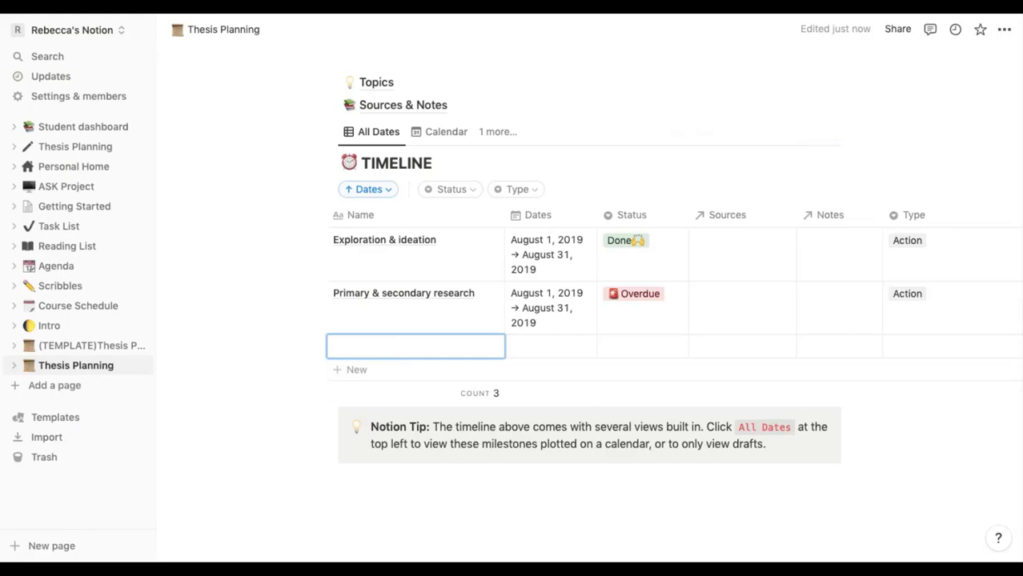
pyautogui.write('Meet')
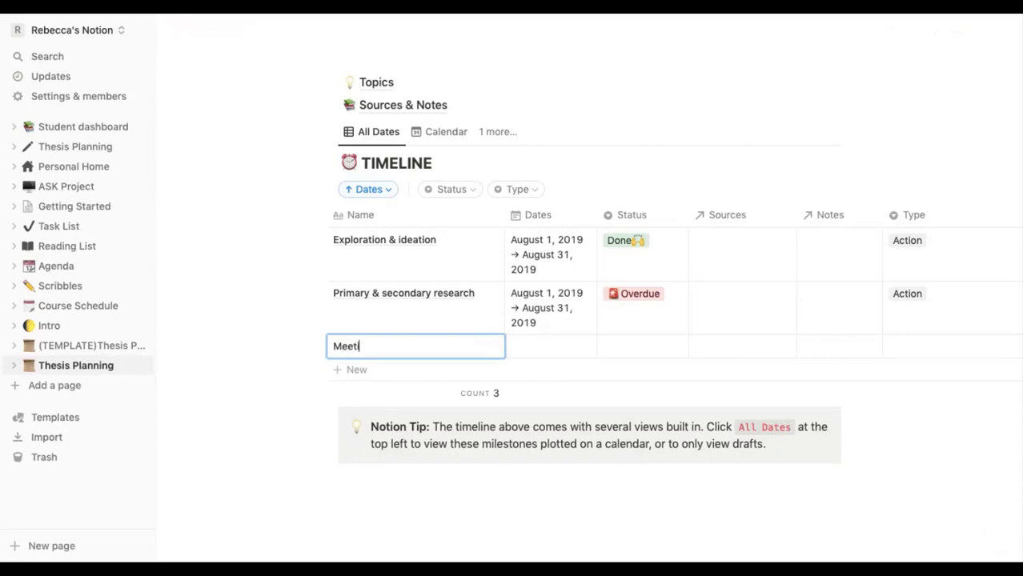
pyautogui.write('ing with supervisor')
pyautogui.press('Escape')
pyautogui.click(549, 354)
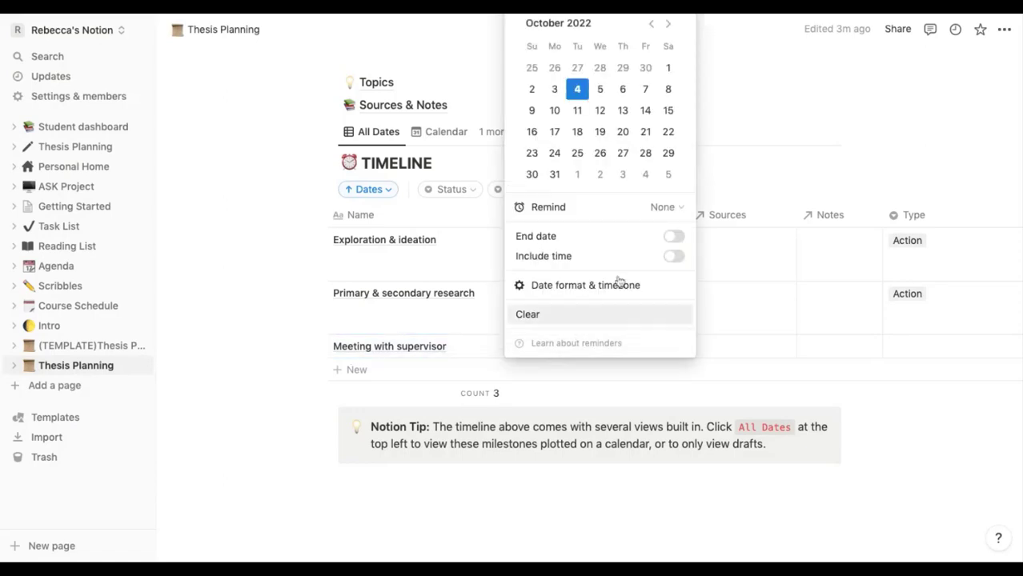
pyautogui.click(600, 112)
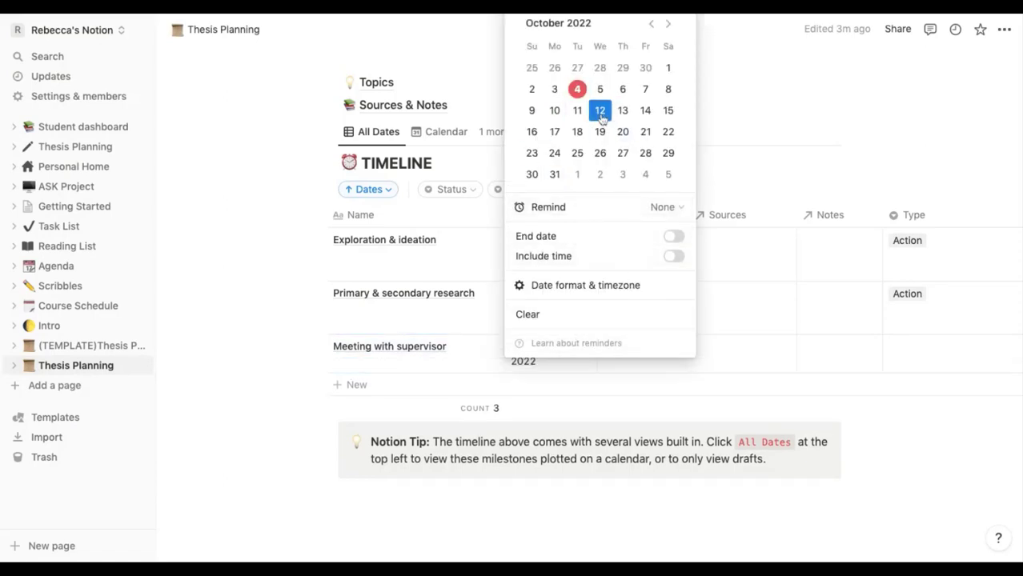
pyautogui.press('Escape')
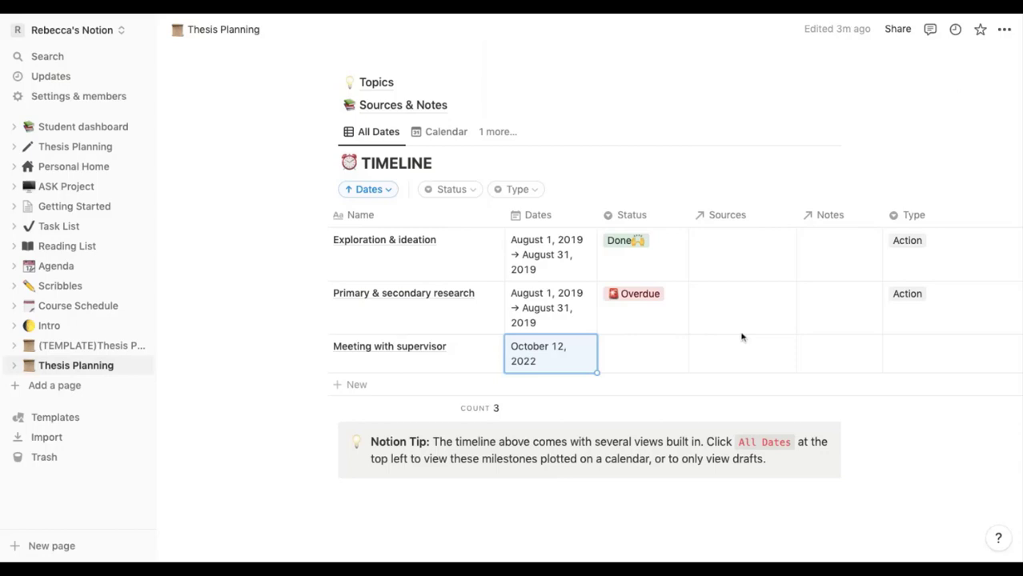
# - Set the "Meeting with supervisor" entry's status to Upcoming and its type to Action
pyautogui.click(631, 354)
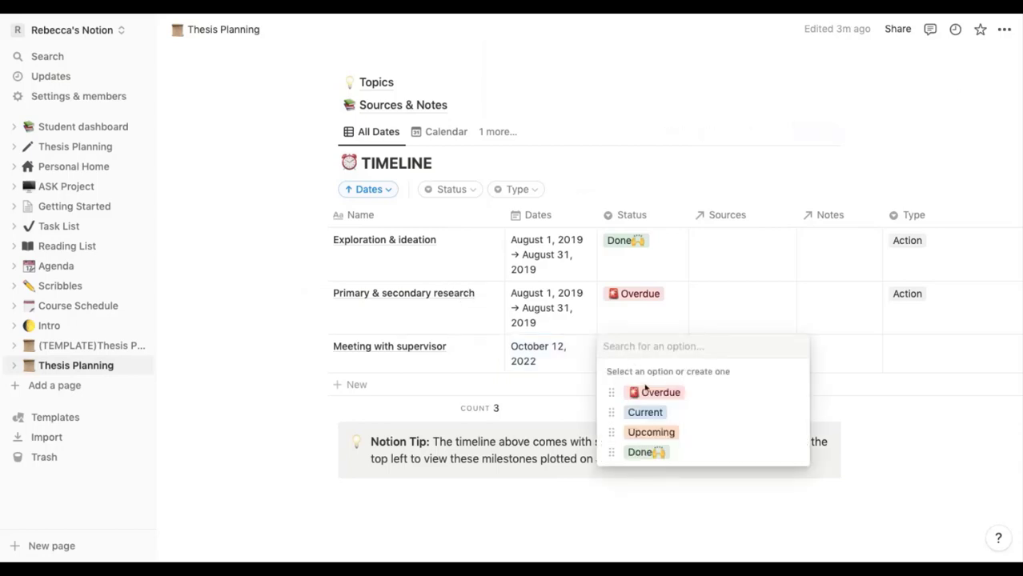
pyautogui.click(661, 436)
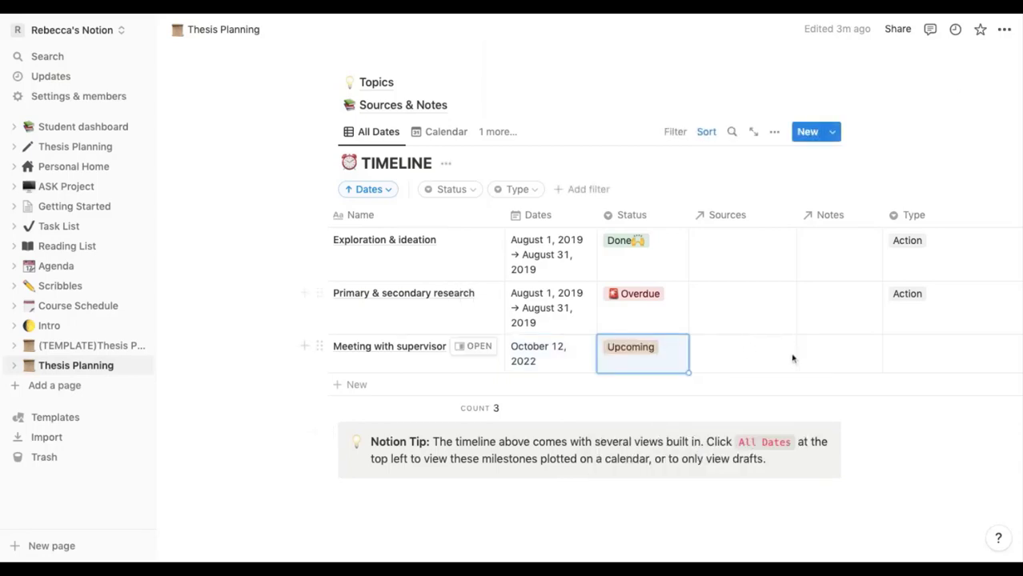
pyautogui.click(943, 345)
pyautogui.click(899, 390)
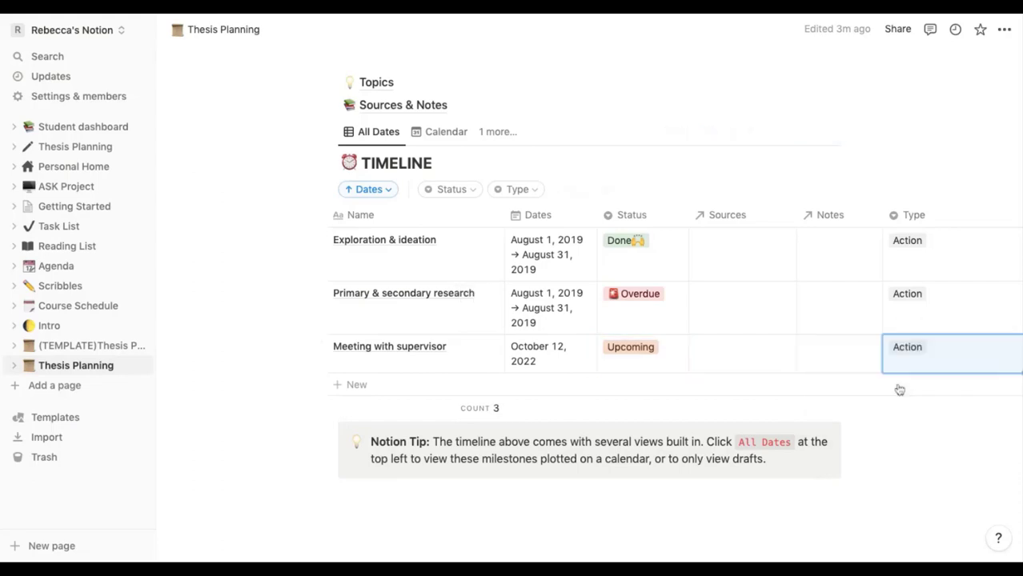
# - Add another timeline entry named "Draft chapter 1"
pyautogui.click(404, 387)
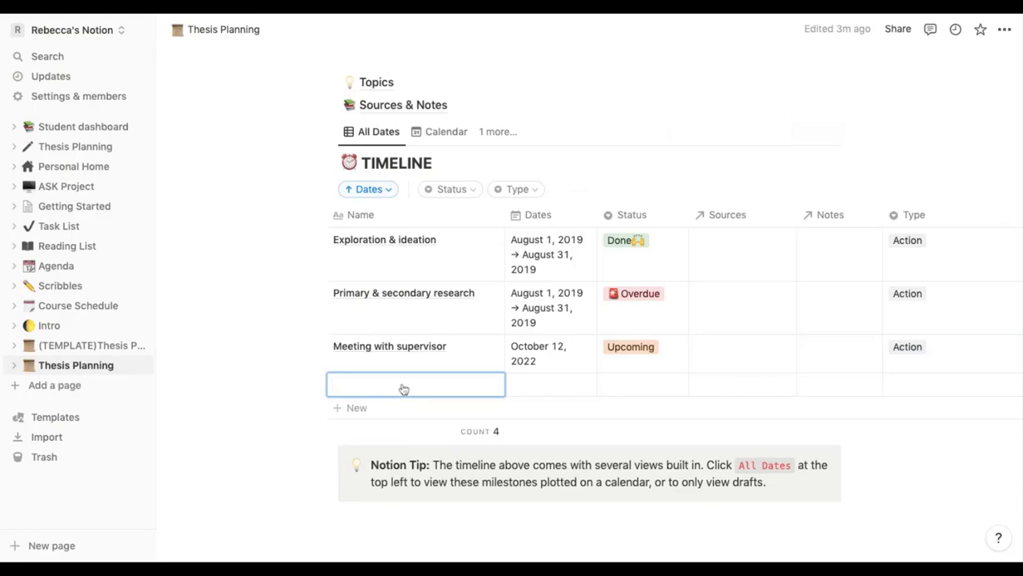
pyautogui.write('Dra')
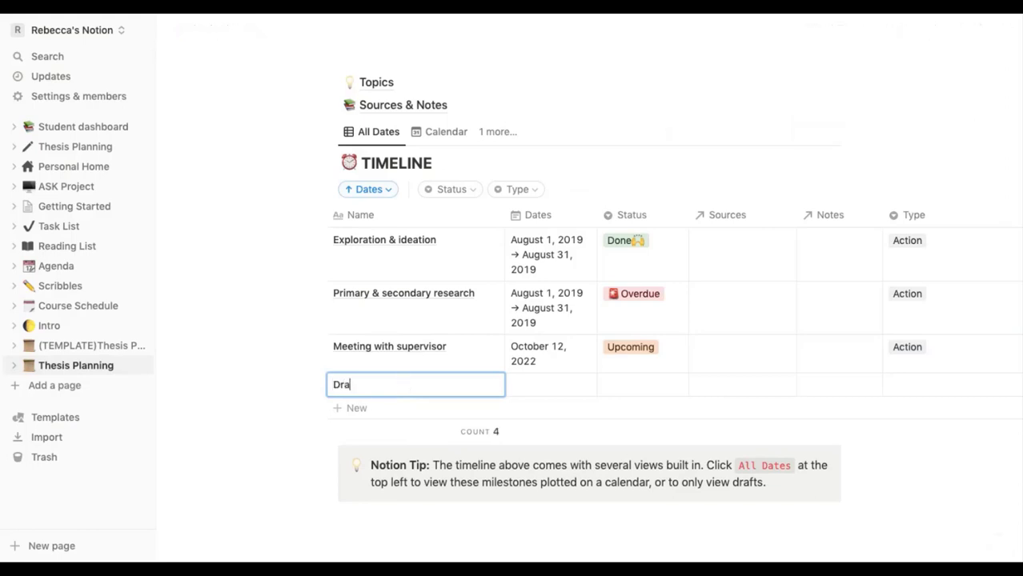
pyautogui.write('ft chapter 1')
pyautogui.press('Escape')
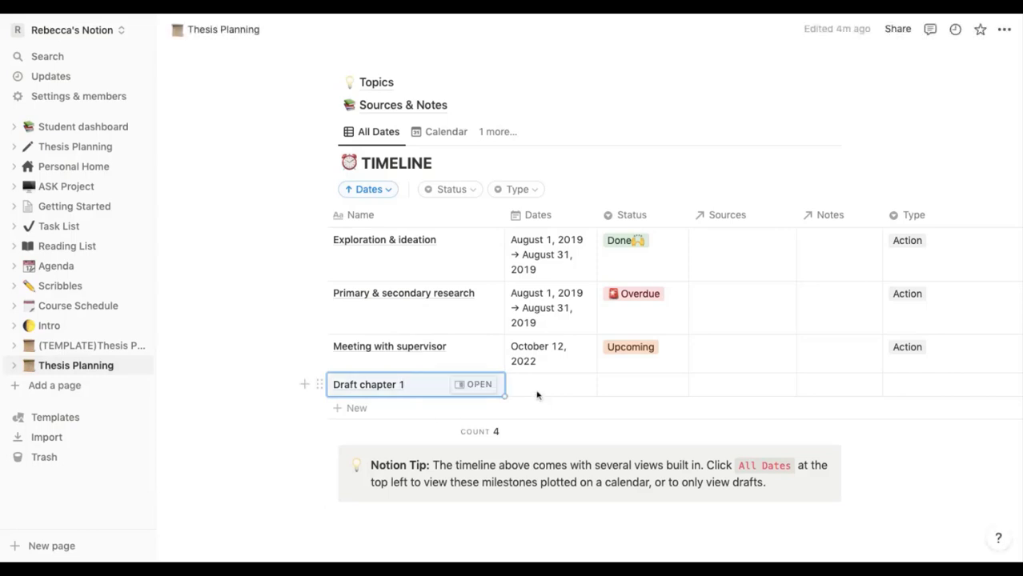
# - Give "Draft chapter 1" a date range of October 4 to October 31, 2022 and set its status to Current
pyautogui.click(557, 389)
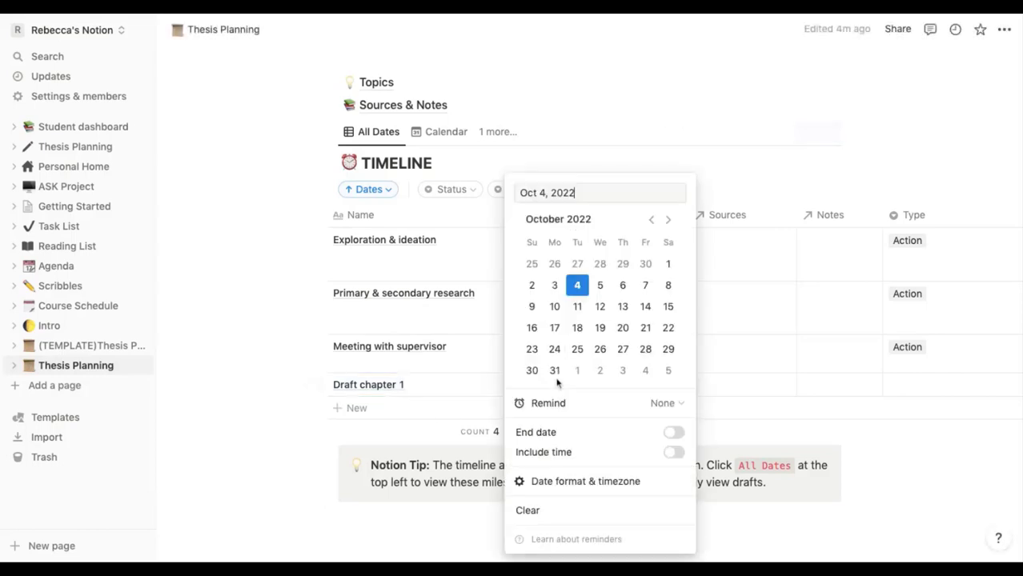
pyautogui.click(674, 433)
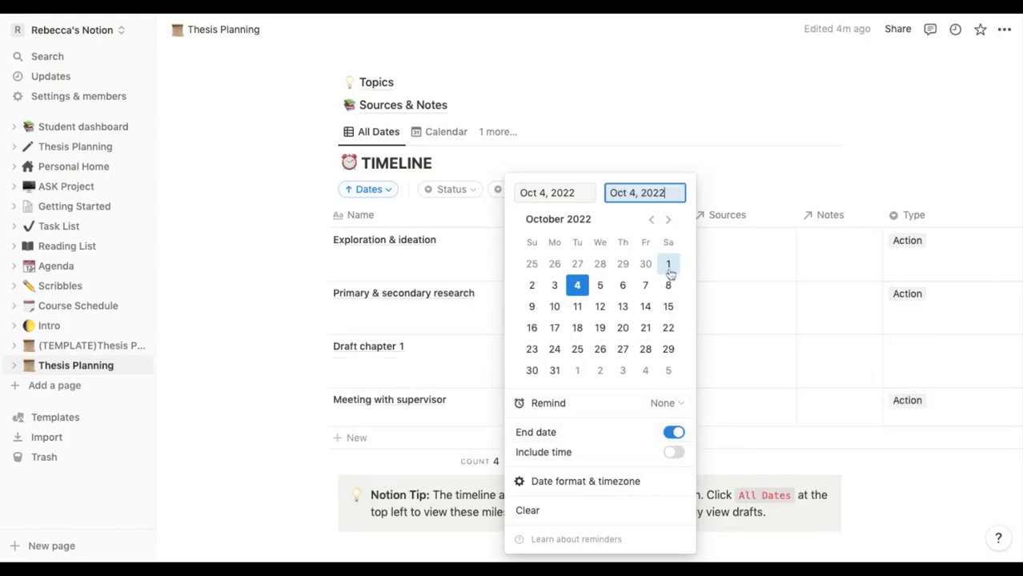
pyautogui.click(555, 374)
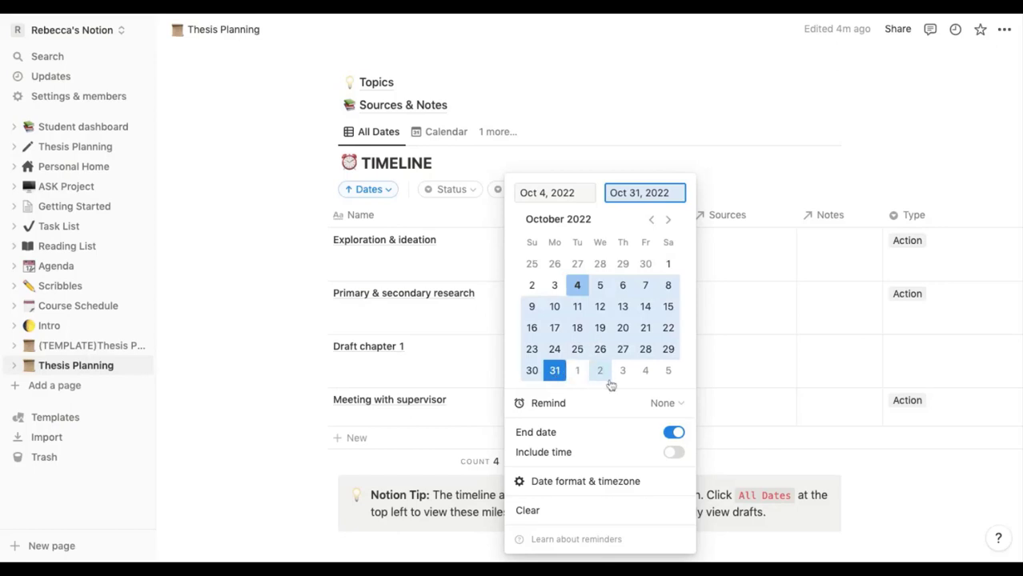
pyautogui.click(724, 360)
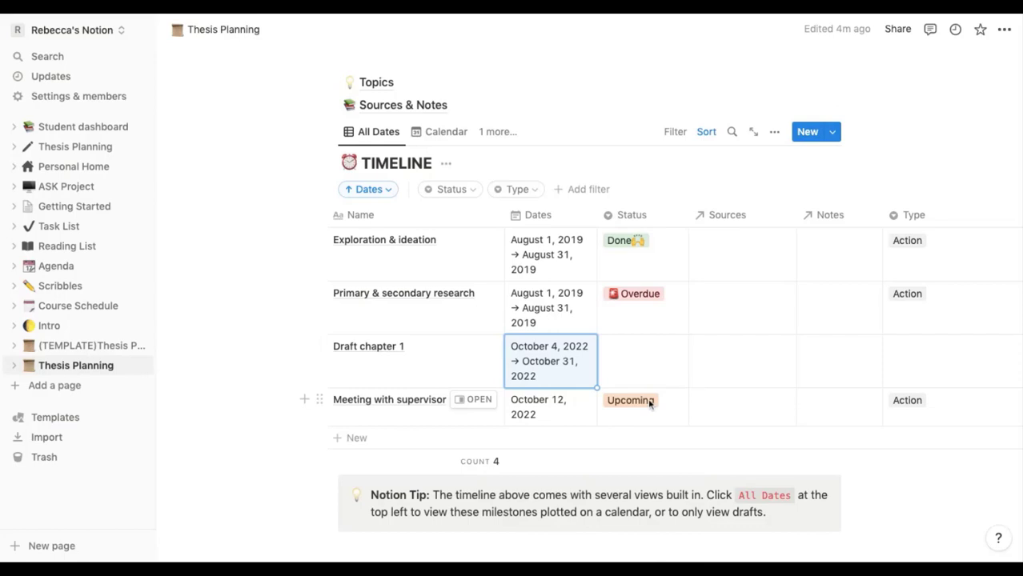
pyautogui.click(666, 366)
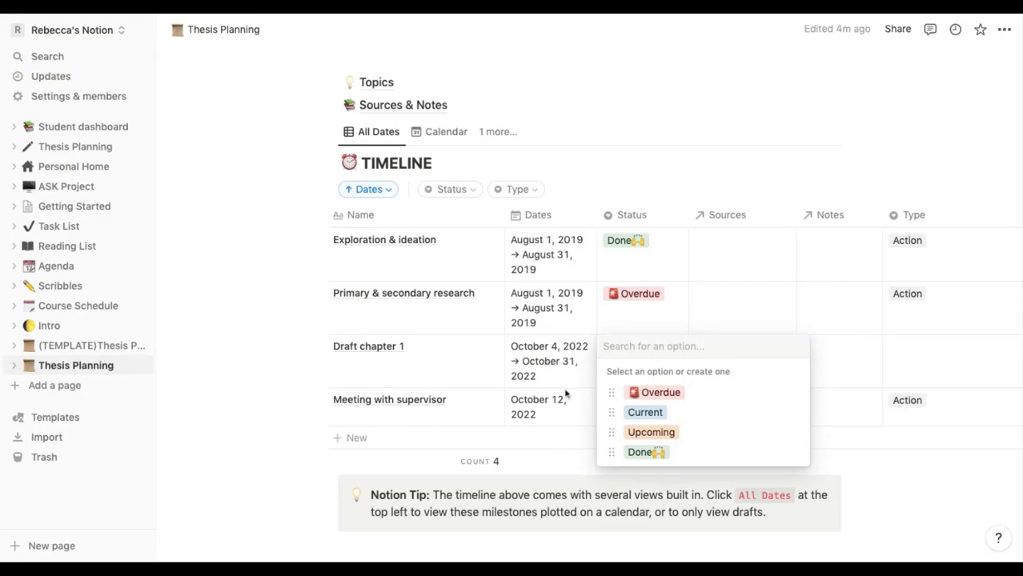
pyautogui.click(716, 411)
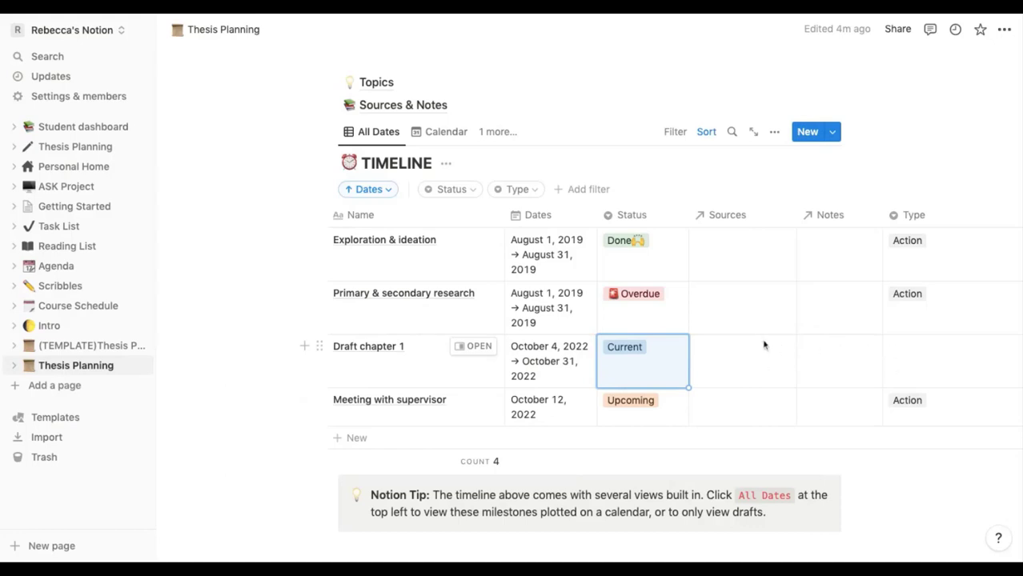
# - Set the "Draft chapter 1" entry's type to Draft
pyautogui.click(936, 342)
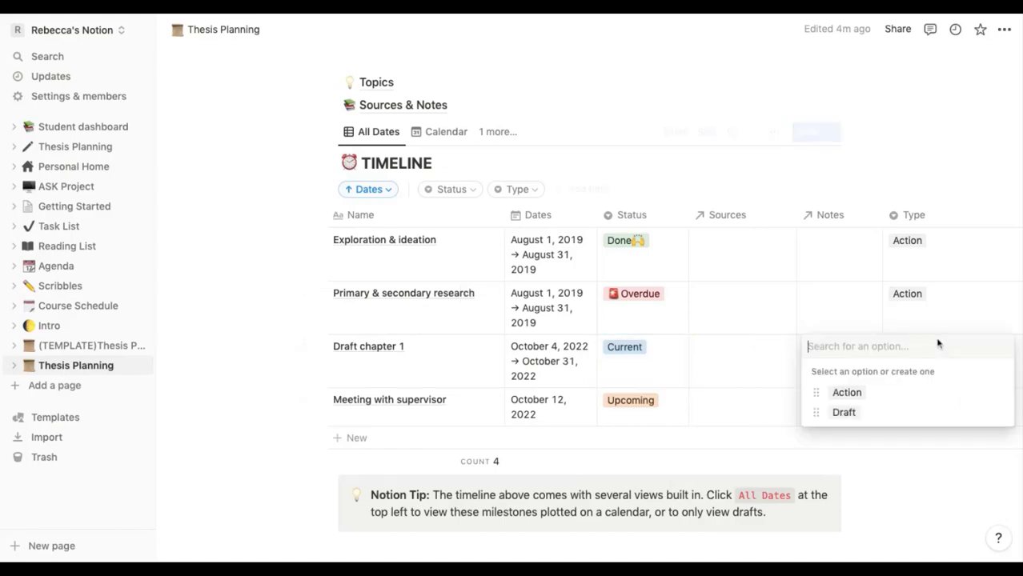
pyautogui.click(905, 413)
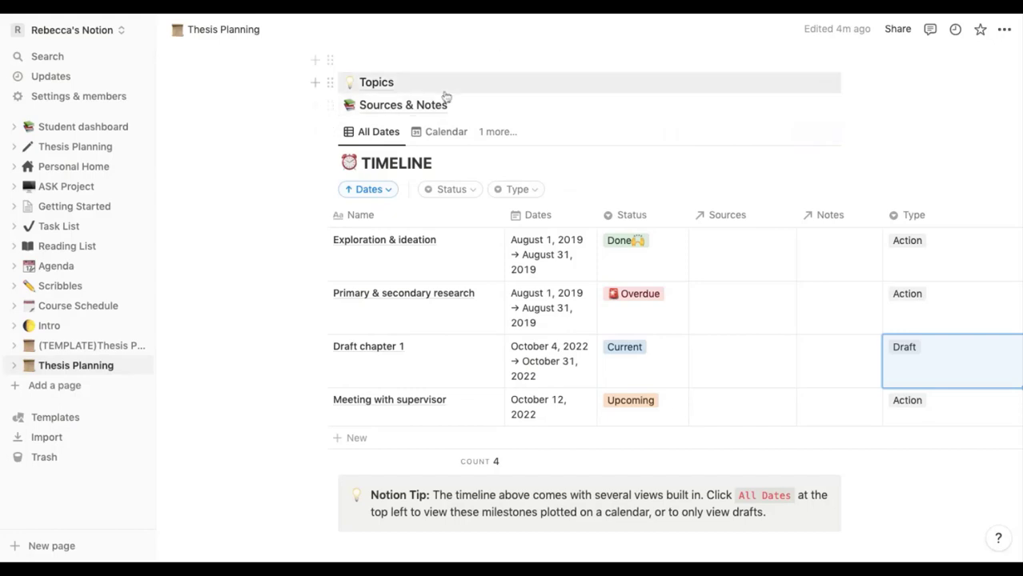
# - View the timeline entries on the October 2022 calendar, and switch the timeline to the Drafts view
pyautogui.click(445, 132)
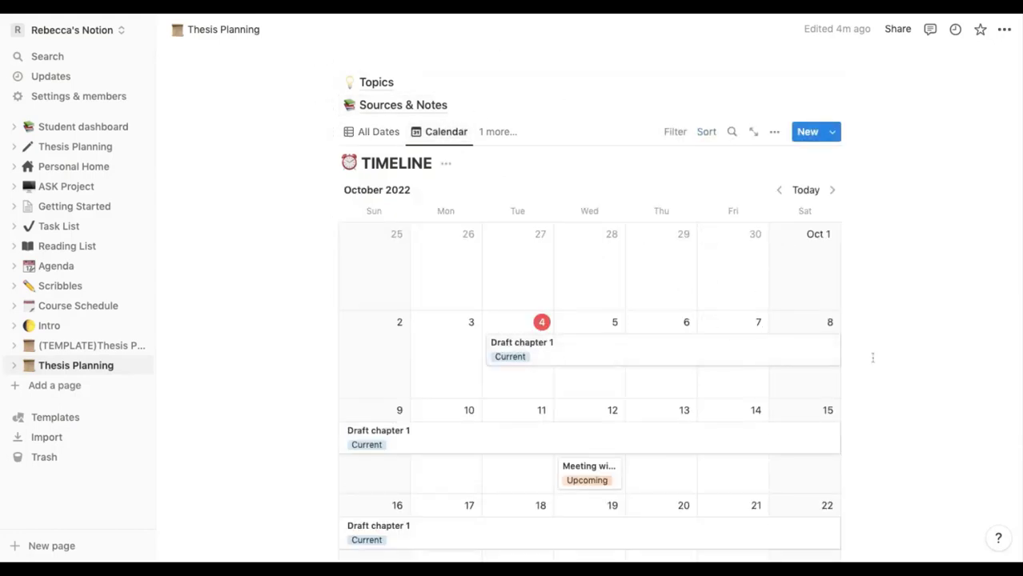
pyautogui.scroll(-3, 871, 357)
pyautogui.scroll(-1, 873, 357)
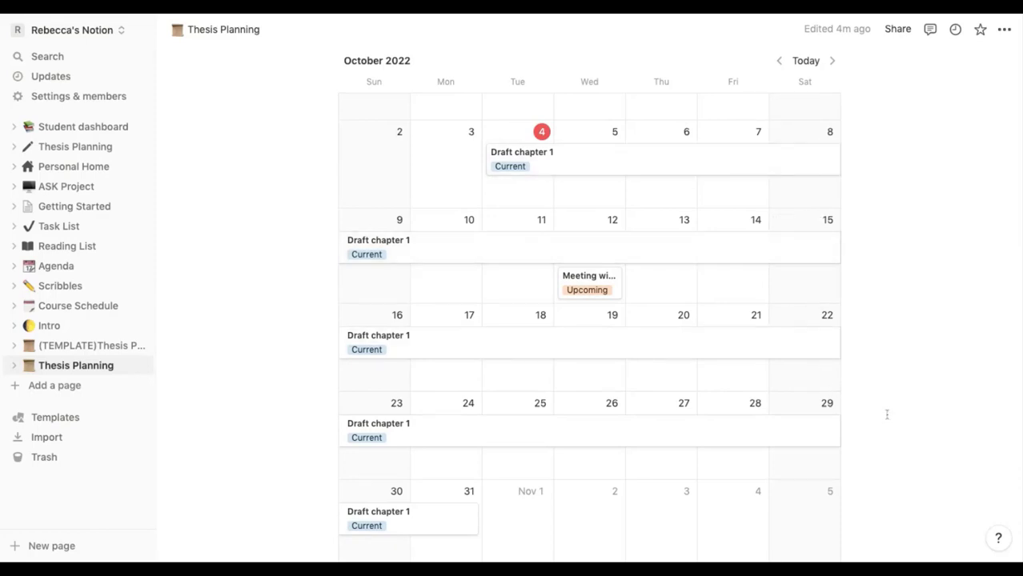
pyautogui.scroll(3, 887, 414)
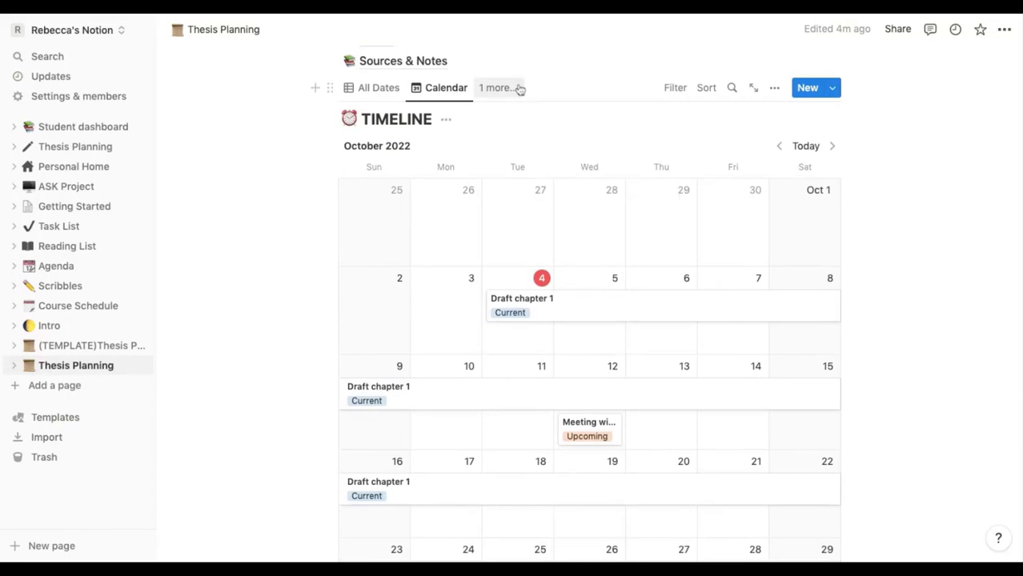
pyautogui.click(500, 88)
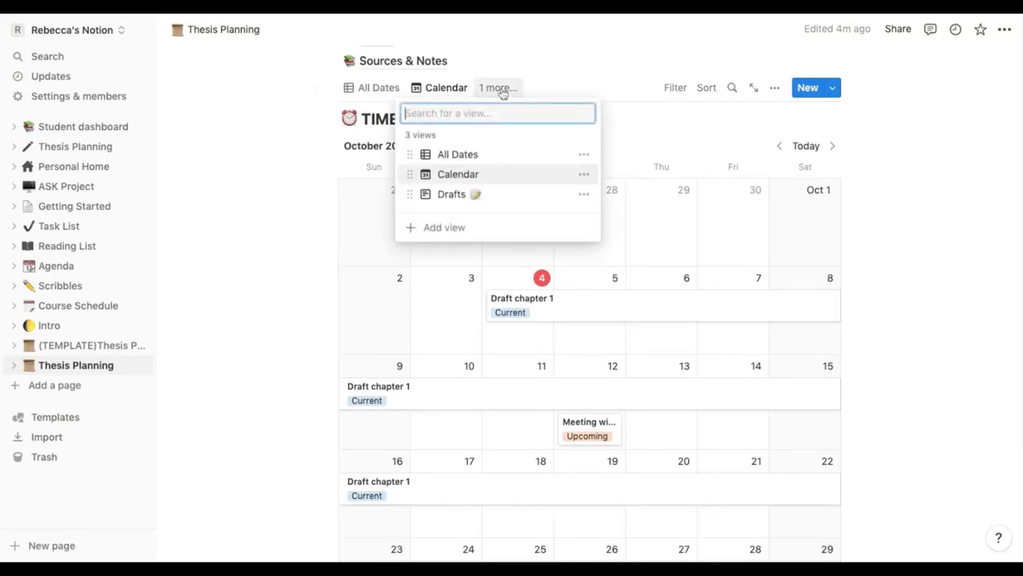
pyautogui.click(473, 196)
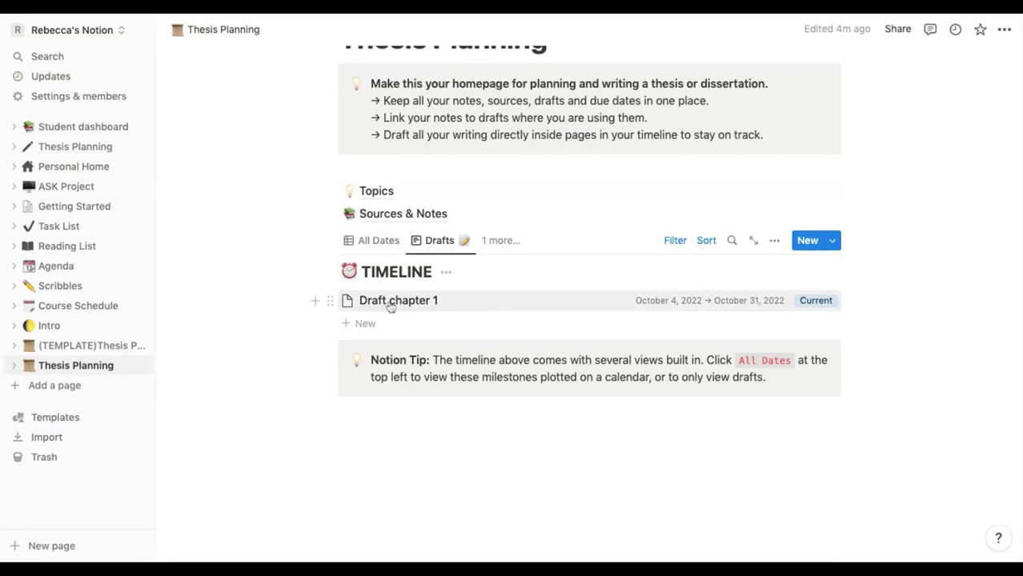
pyautogui.scroll(1, 506, 206)
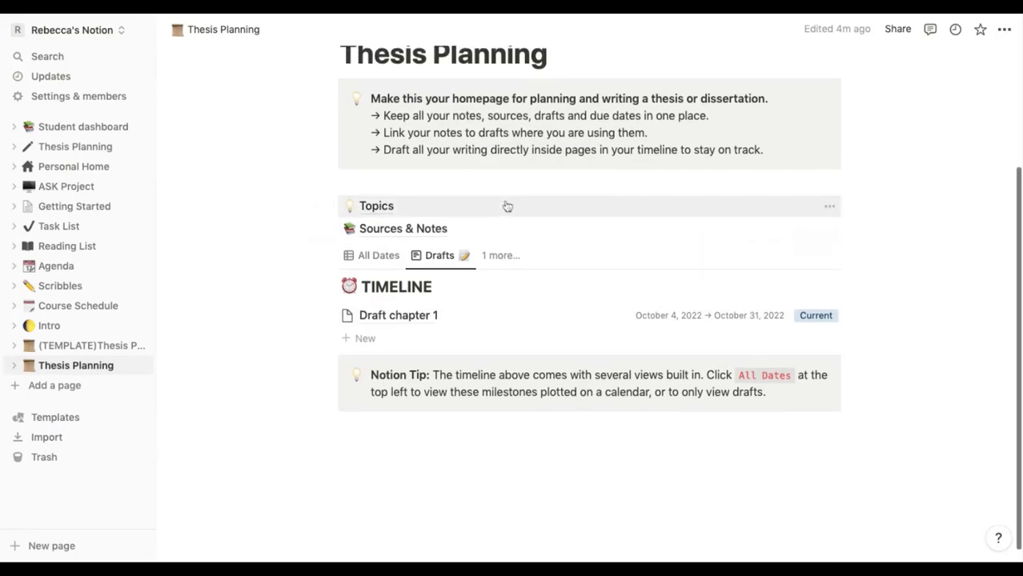
# - Open the Topics database and examine the available status and tag options for "Carbon emissions in small town America"
pyautogui.click(385, 209)
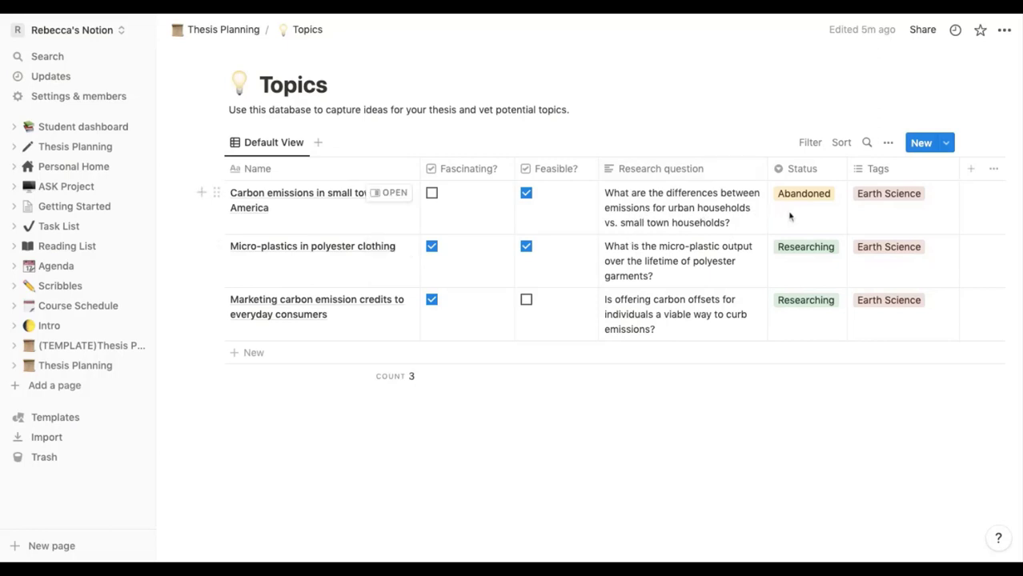
pyautogui.click(820, 210)
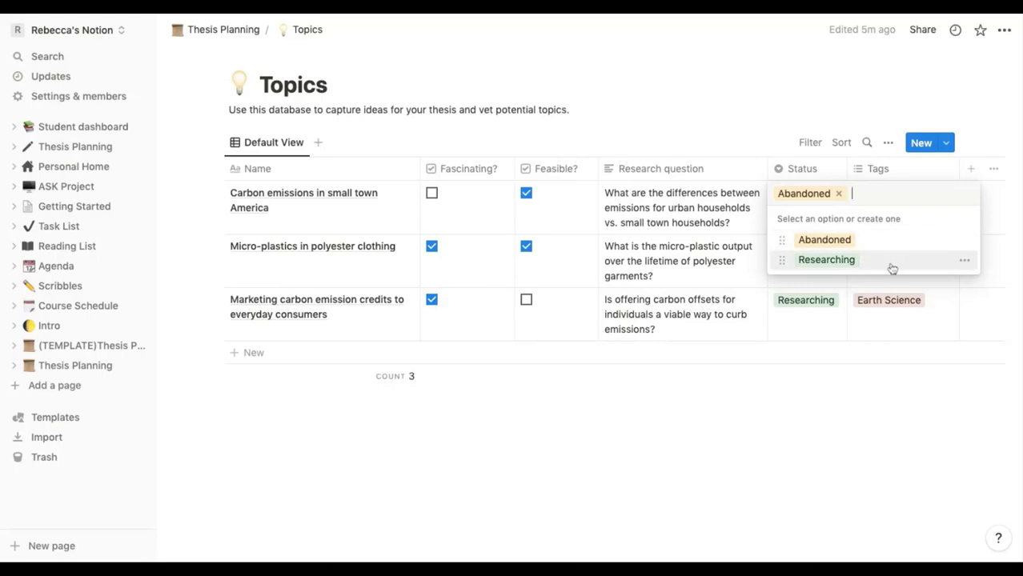
pyautogui.click(927, 299)
pyautogui.click(943, 204)
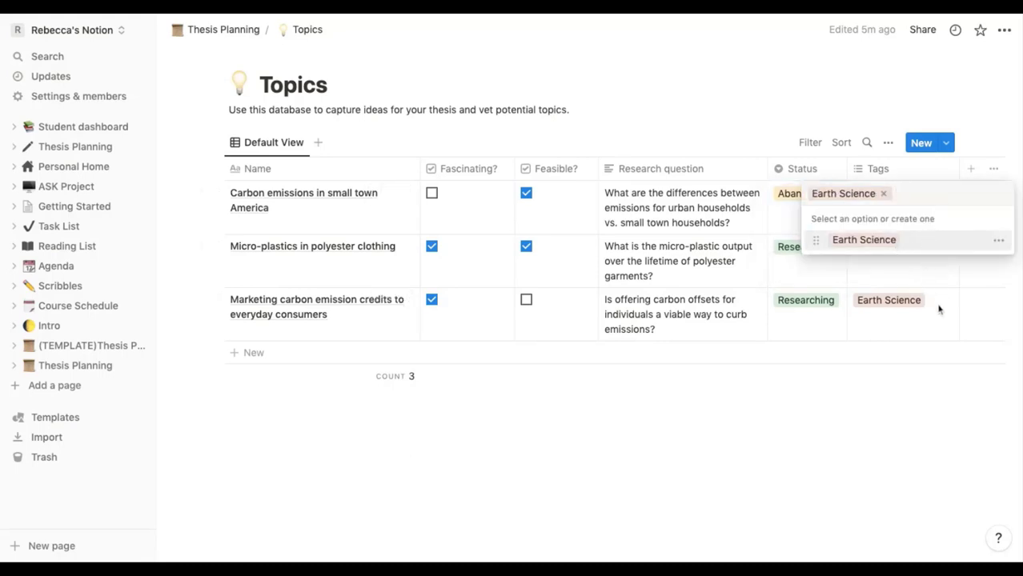
pyautogui.click(901, 416)
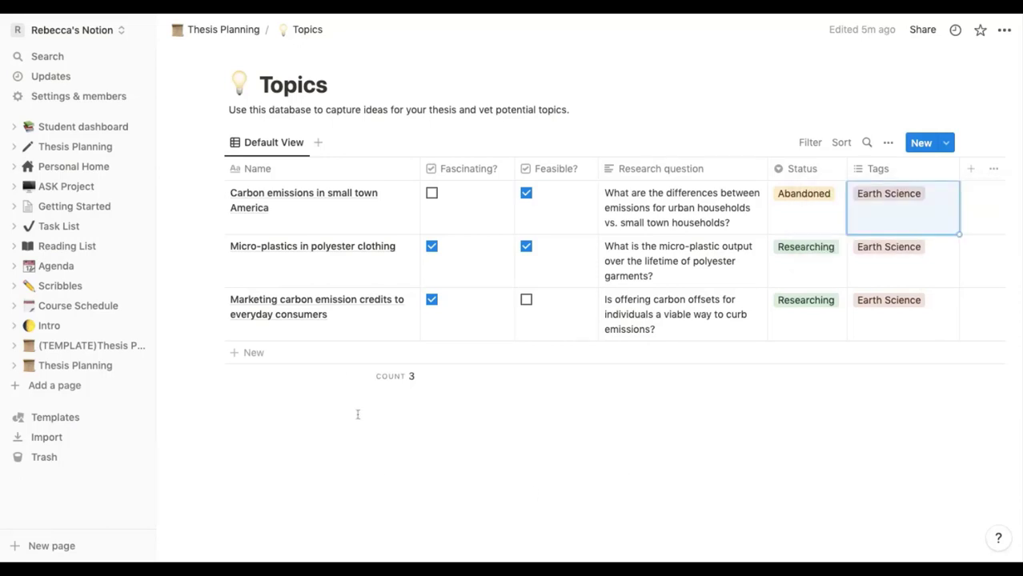
# - Add a topic named "gender and politics" and mark it as both fascinating and feasible
pyautogui.click(396, 352)
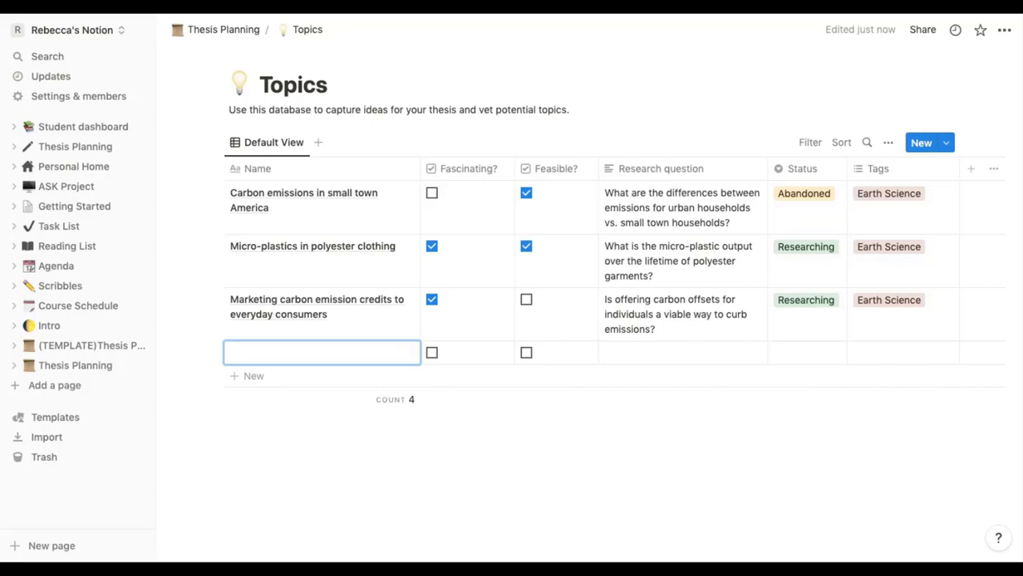
pyautogui.write('gender and politics')
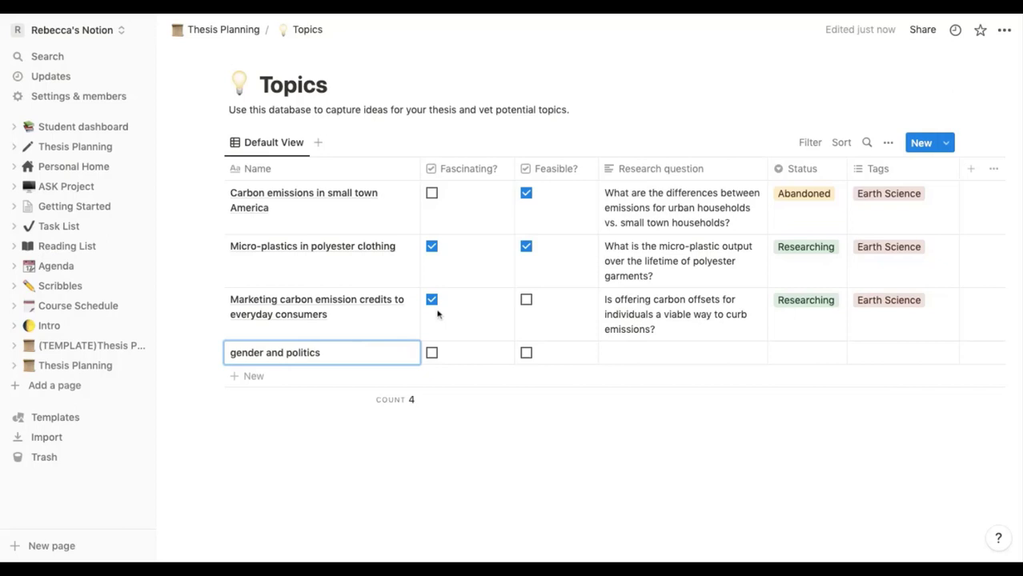
pyautogui.press('Escape')
pyautogui.click(430, 354)
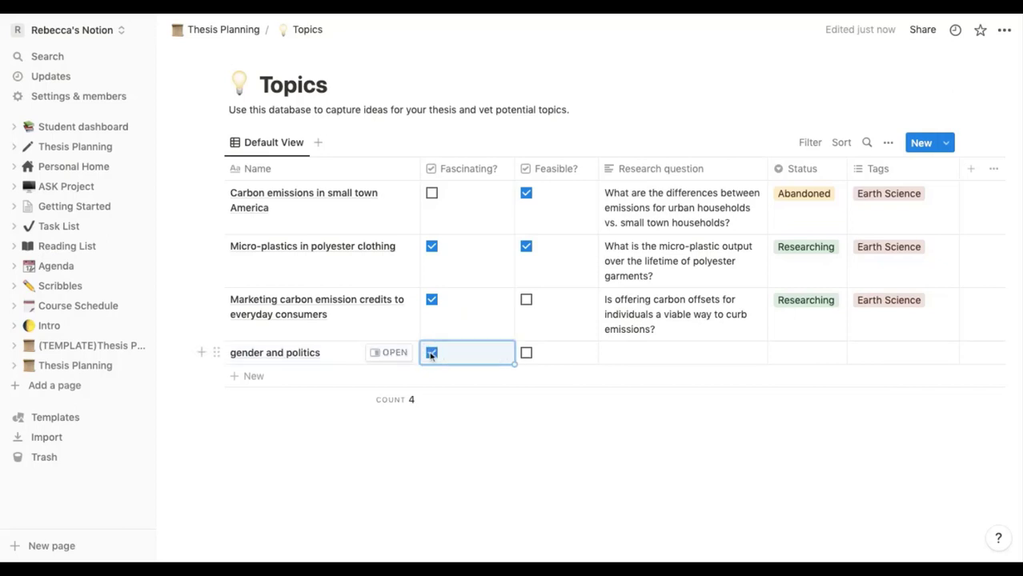
pyautogui.click(526, 353)
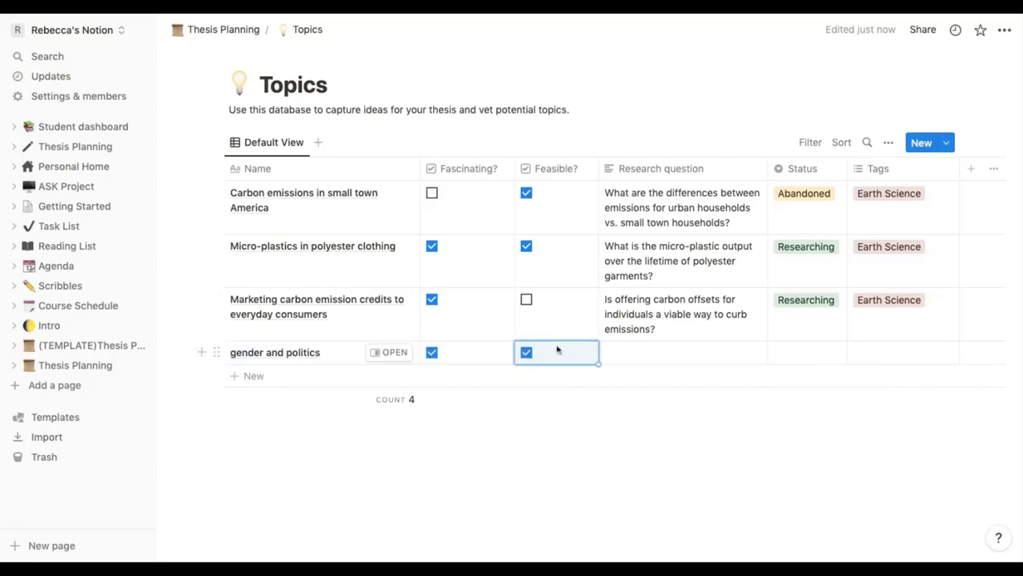
# - Enter the research question "Does gender impact your political position?" for the "gender and politics" topic
pyautogui.click(645, 357)
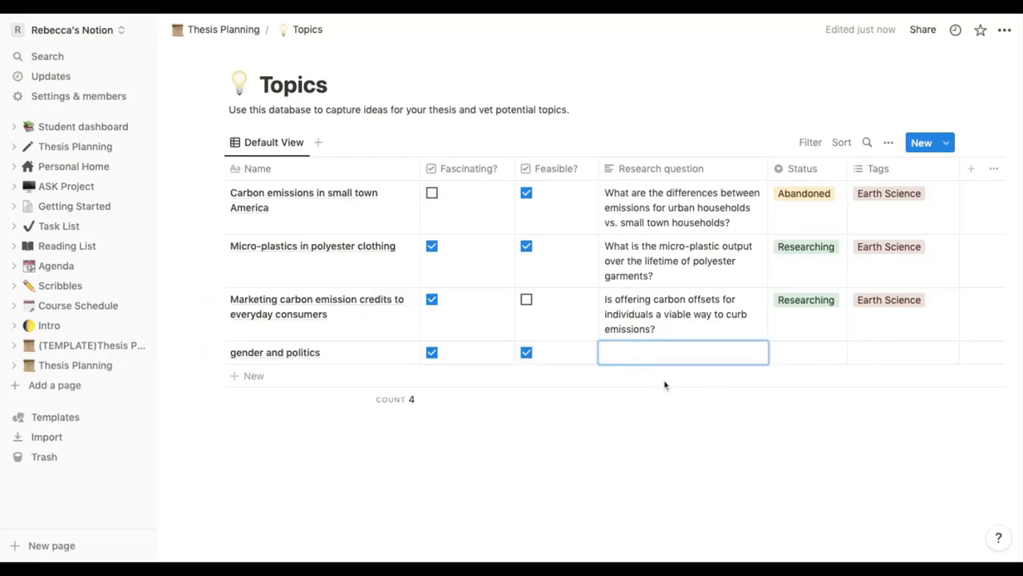
pyautogui.write('Does gender impac')
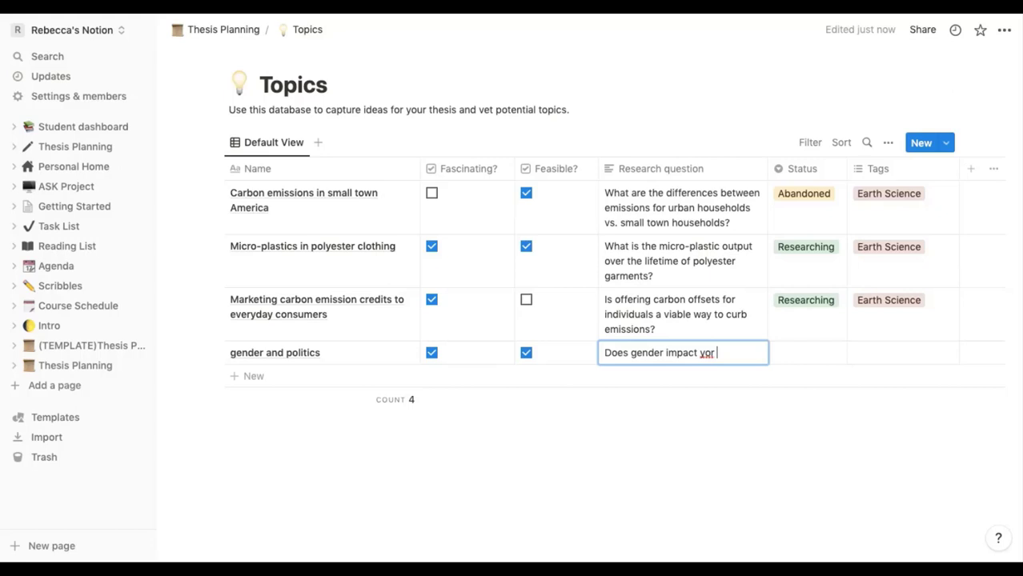
pyautogui.write('t your political position?')
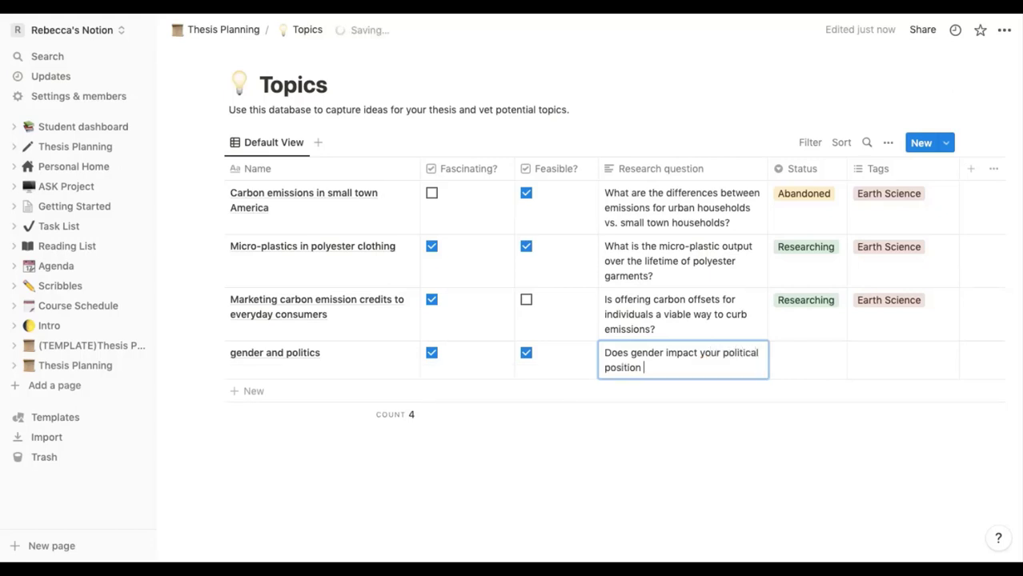
# - Create a new status option "Thinking about it" and assign it to the "gender and politics" topic
pyautogui.click(792, 365)
pyautogui.click(811, 360)
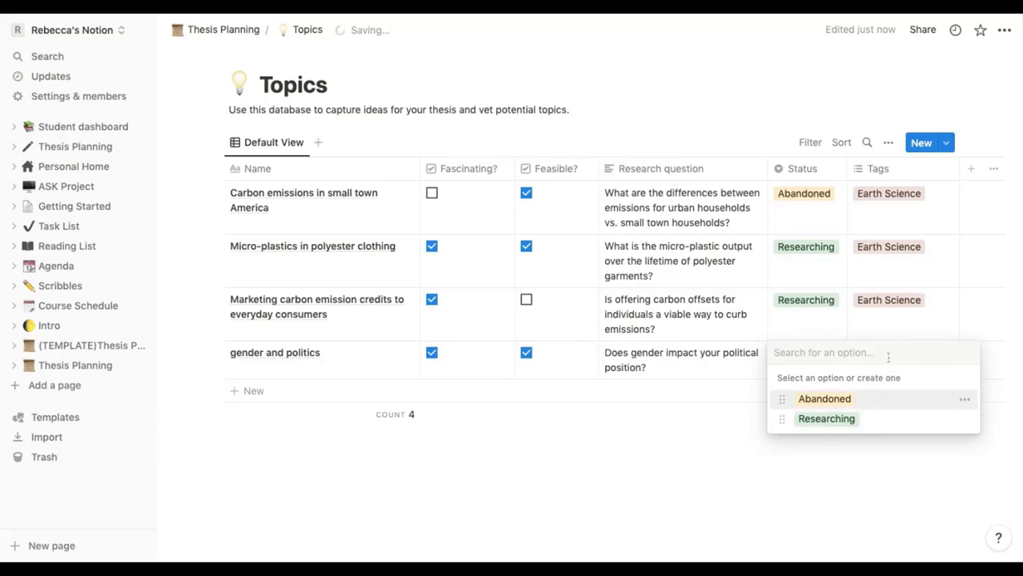
pyautogui.write('Thinking ab')
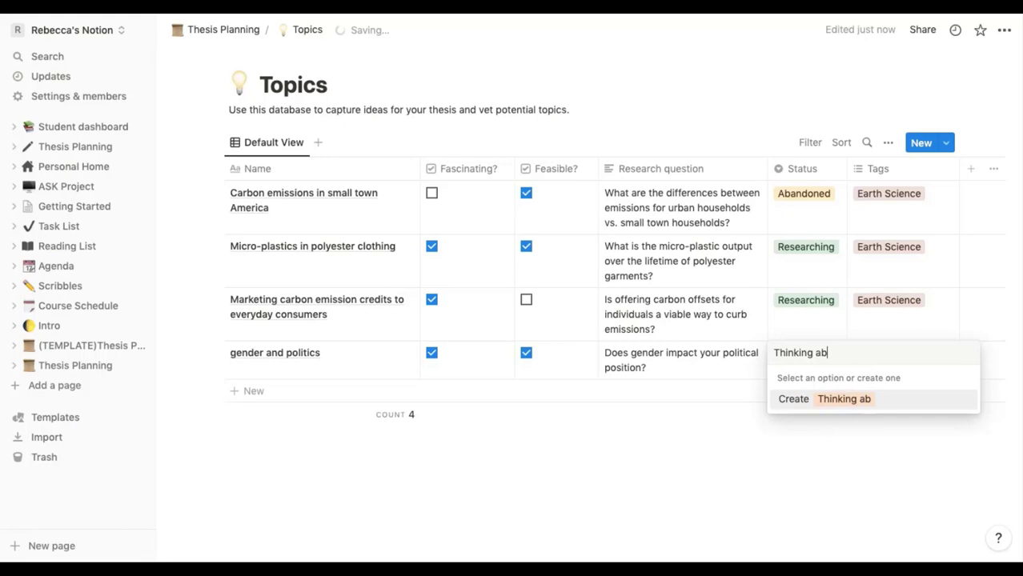
pyautogui.write('out it')
pyautogui.click(786, 402)
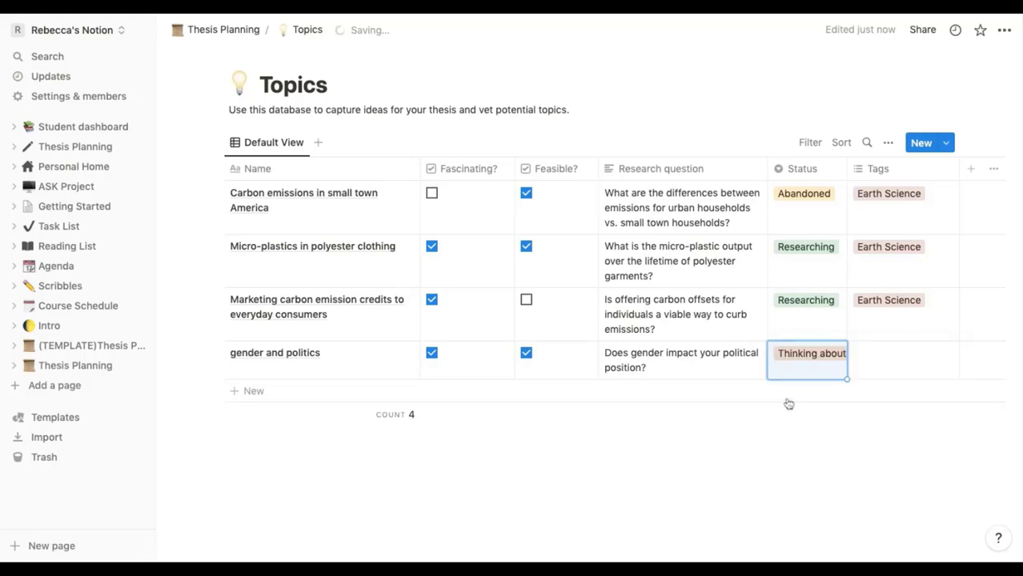
# - Create the tags Sociology and Politics and apply both to the "gender and politics" topic
pyautogui.click(907, 357)
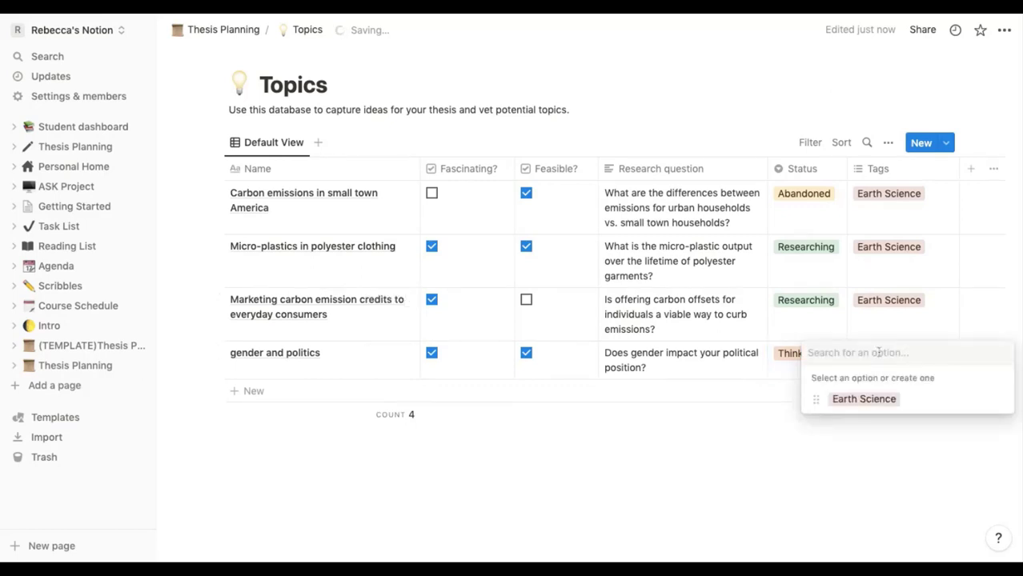
pyautogui.write('Sociology')
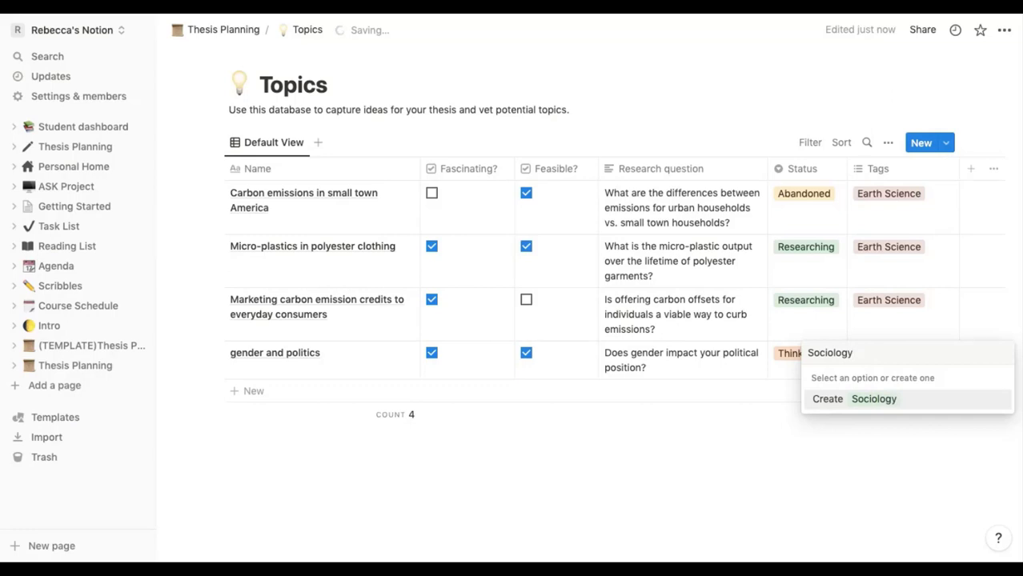
pyautogui.press('Return')
pyautogui.write('Pol')
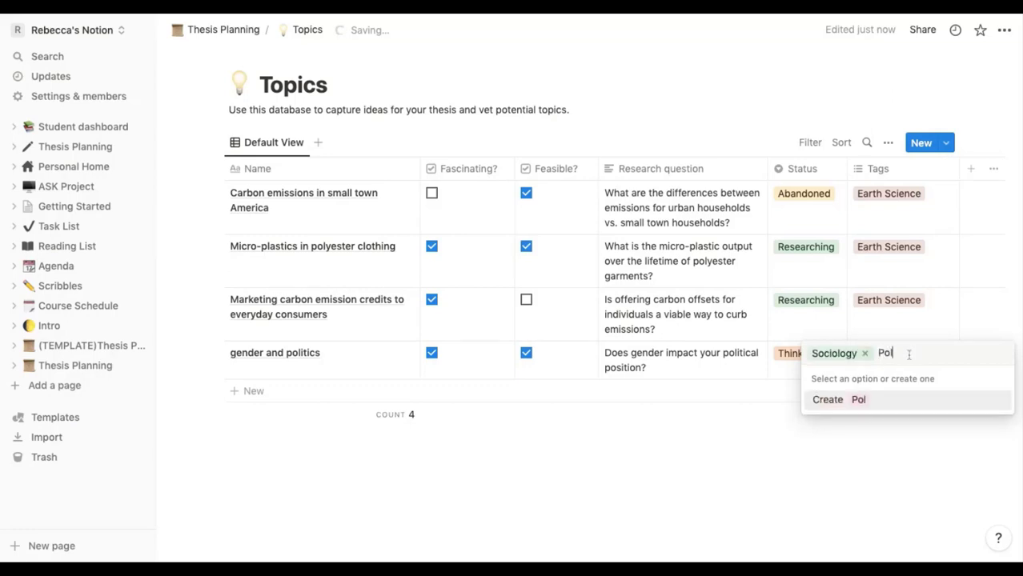
pyautogui.write('itics')
pyautogui.press('Return')
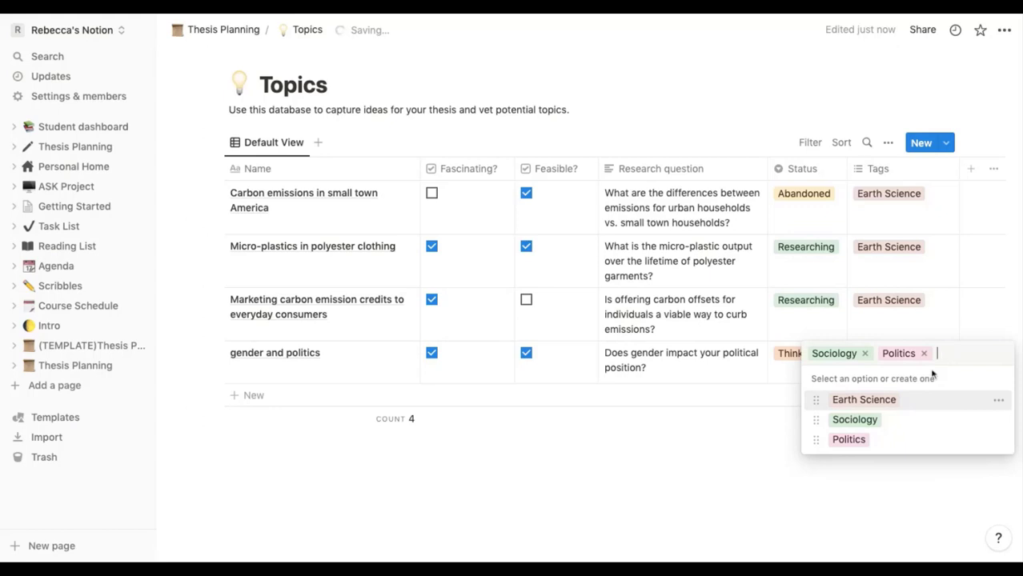
pyautogui.press('Escape')
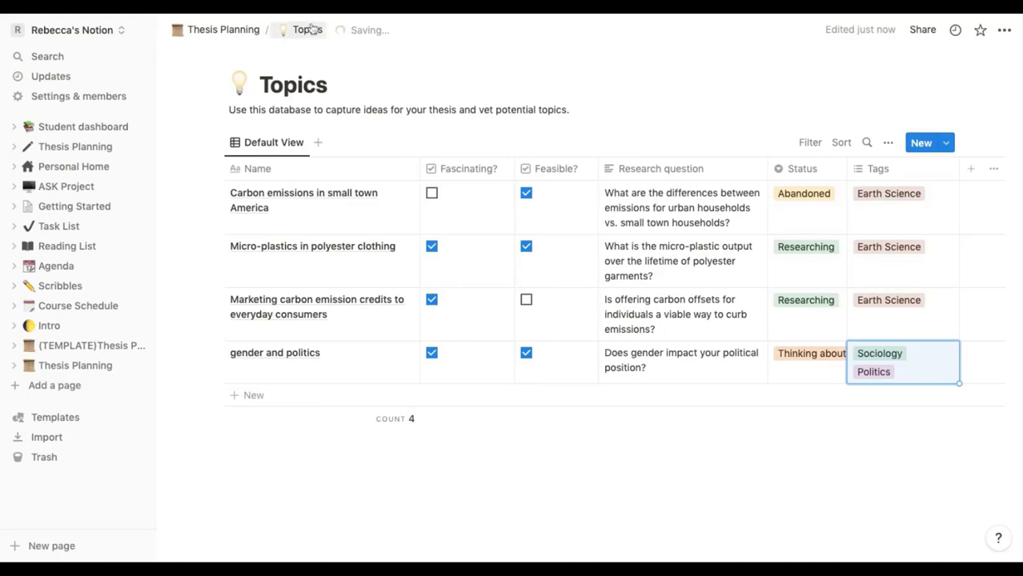
# - Return to the Thesis Planning page and show the timeline in the All Dates view
pyautogui.click(243, 33)
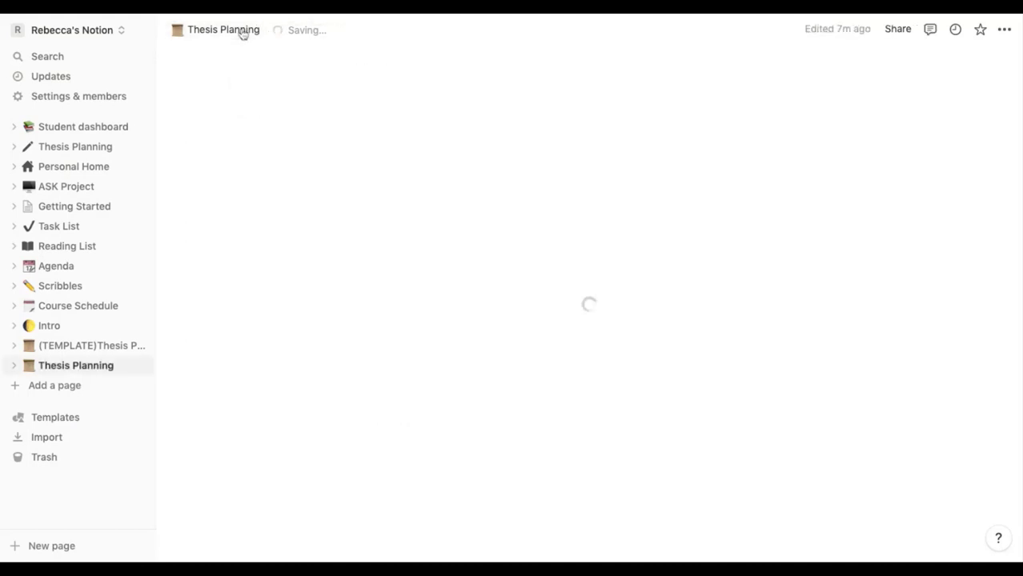
pyautogui.scroll(-4, 231, 222)
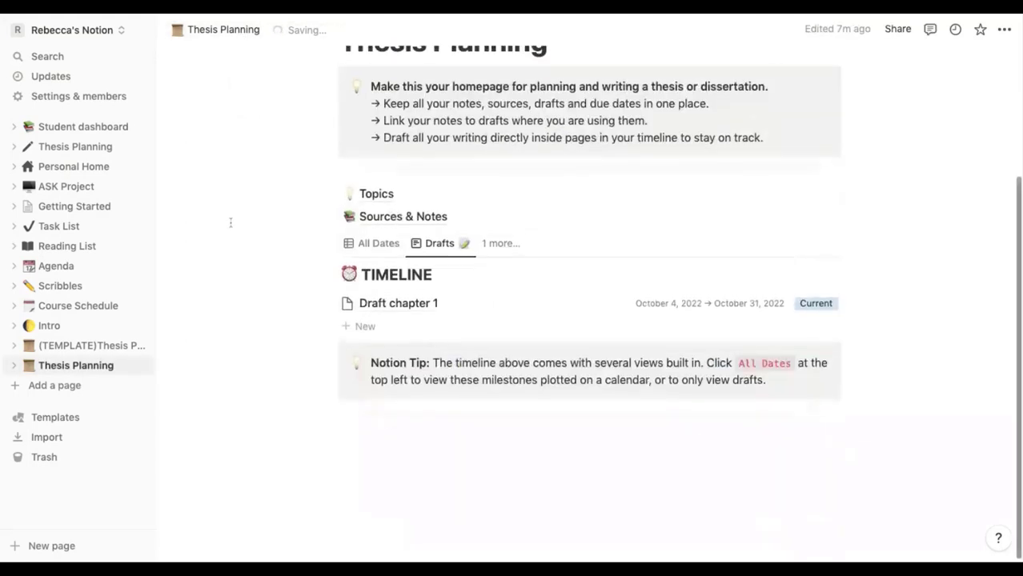
pyautogui.scroll(-1, 230, 222)
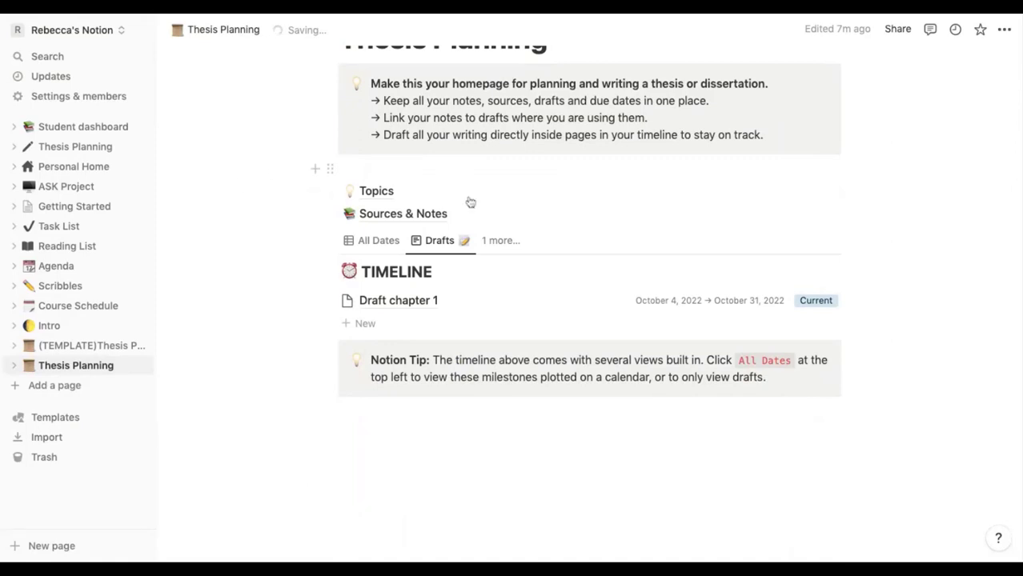
pyautogui.click(375, 242)
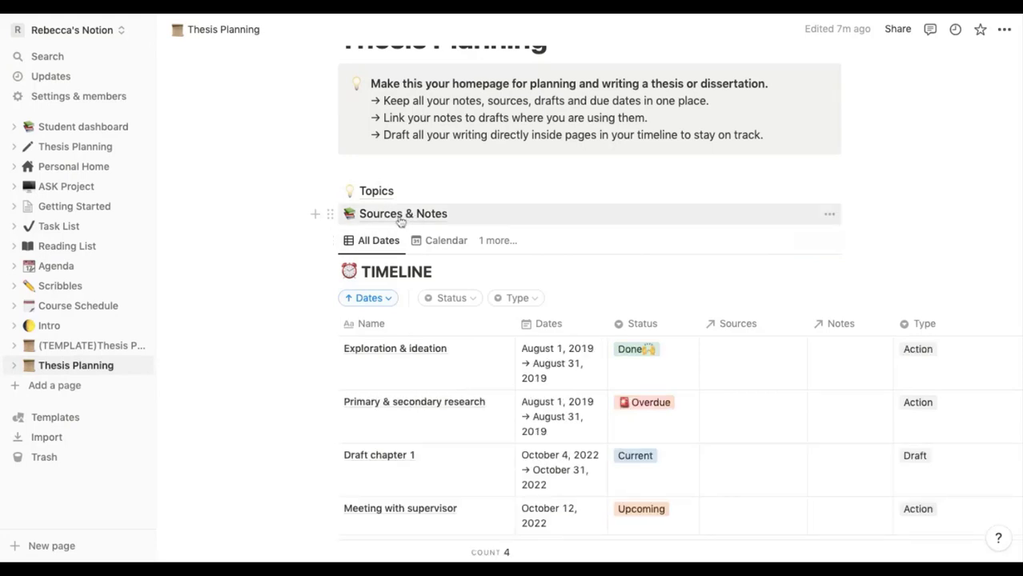
# - Open the Recycled Polyester Manufacturing source in Sources & Notes and examine its available Tags and Type options
pyautogui.click(401, 220)
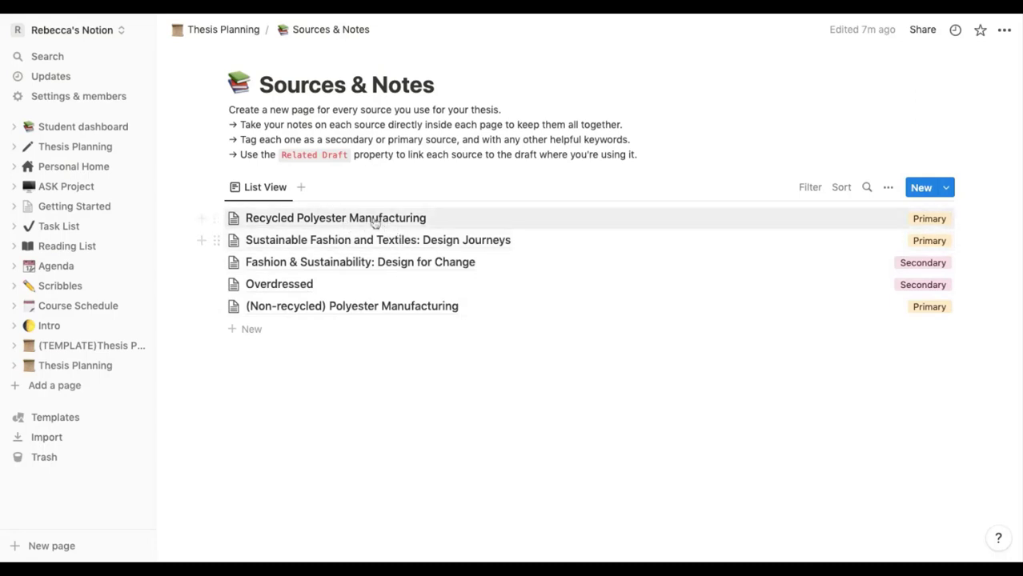
pyautogui.click(377, 221)
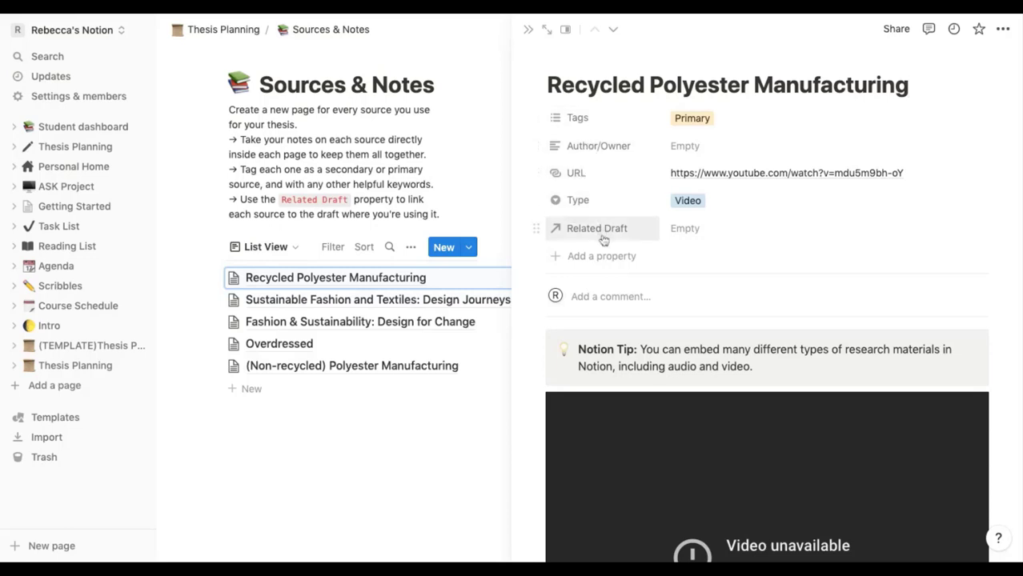
pyautogui.scroll(-1, 680, 192)
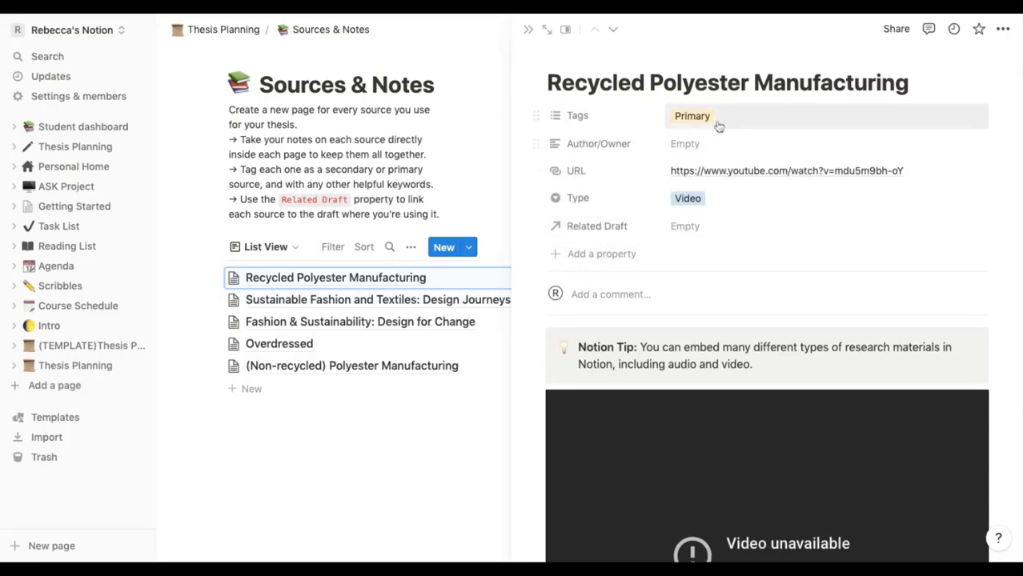
pyautogui.click(753, 120)
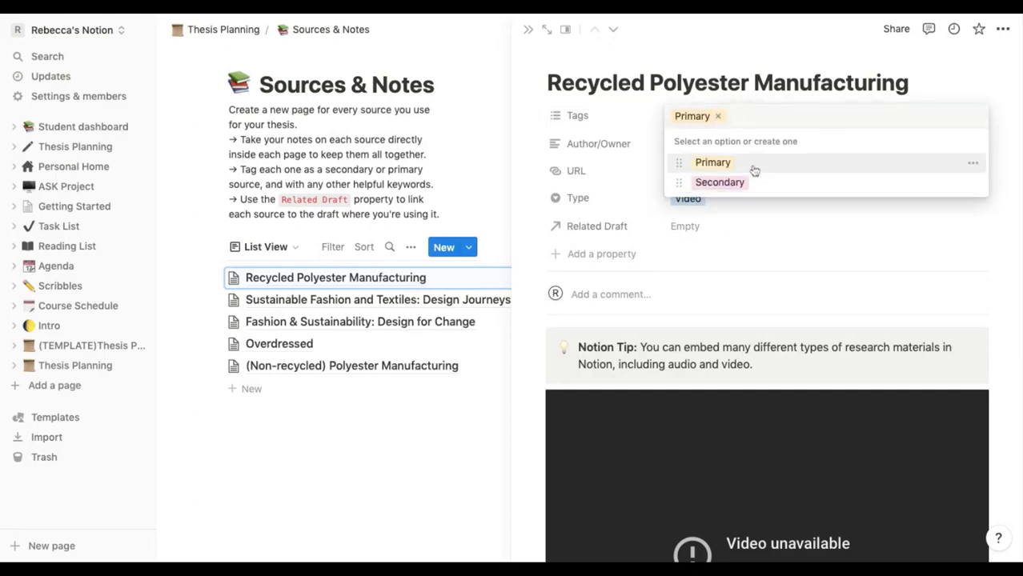
pyautogui.click(636, 145)
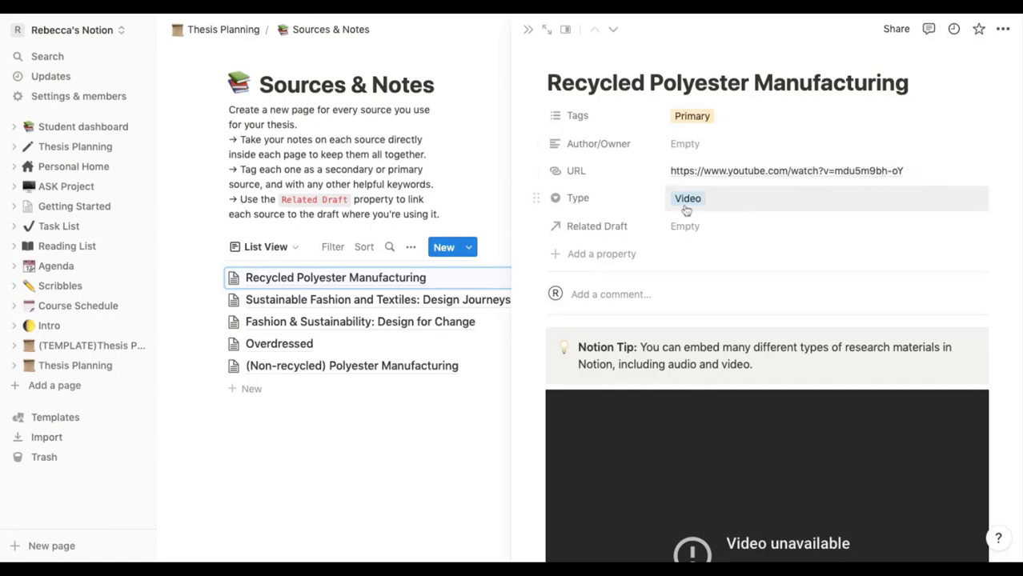
pyautogui.click(713, 208)
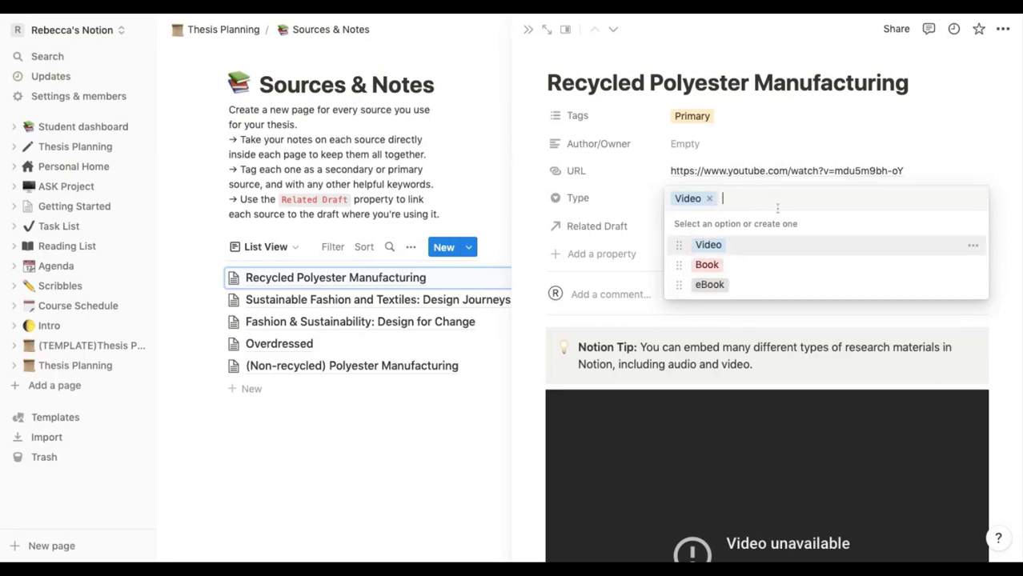
pyautogui.click(653, 326)
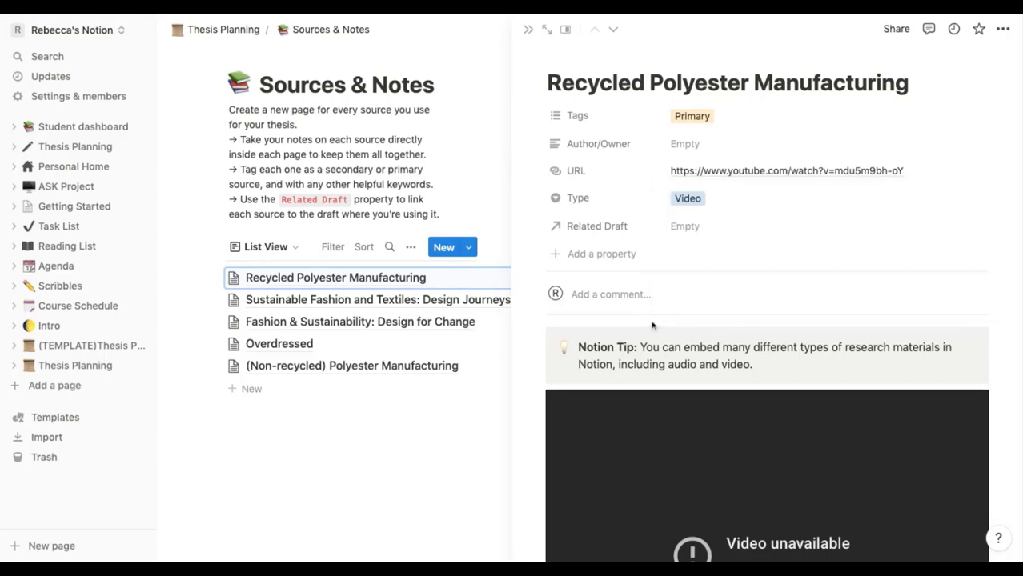
# - Add the note "adding your notes!" below the embedded video on the Recycled Polyester Manufacturing page and close the page
pyautogui.scroll(-5, 652, 325)
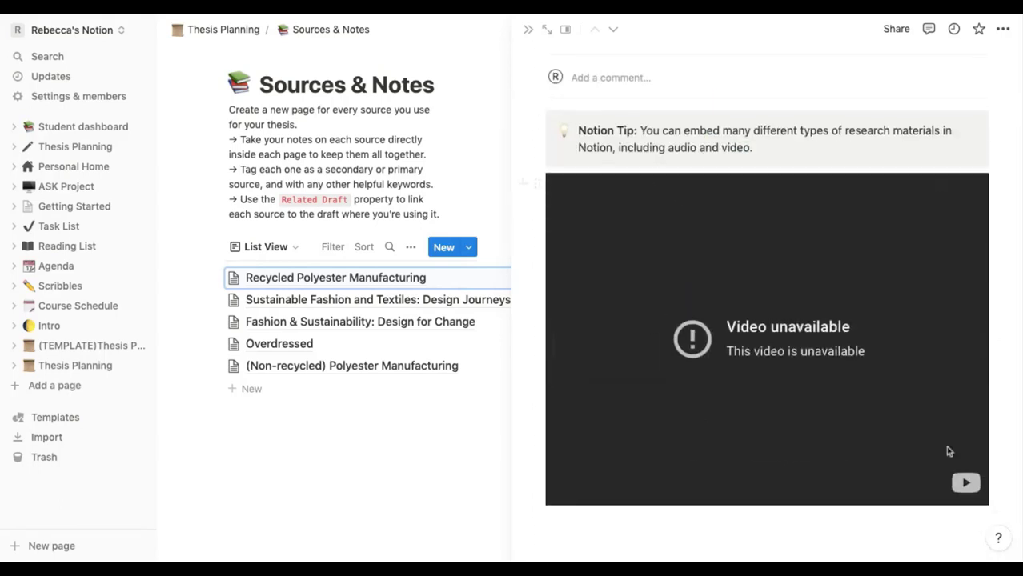
pyautogui.click(725, 521)
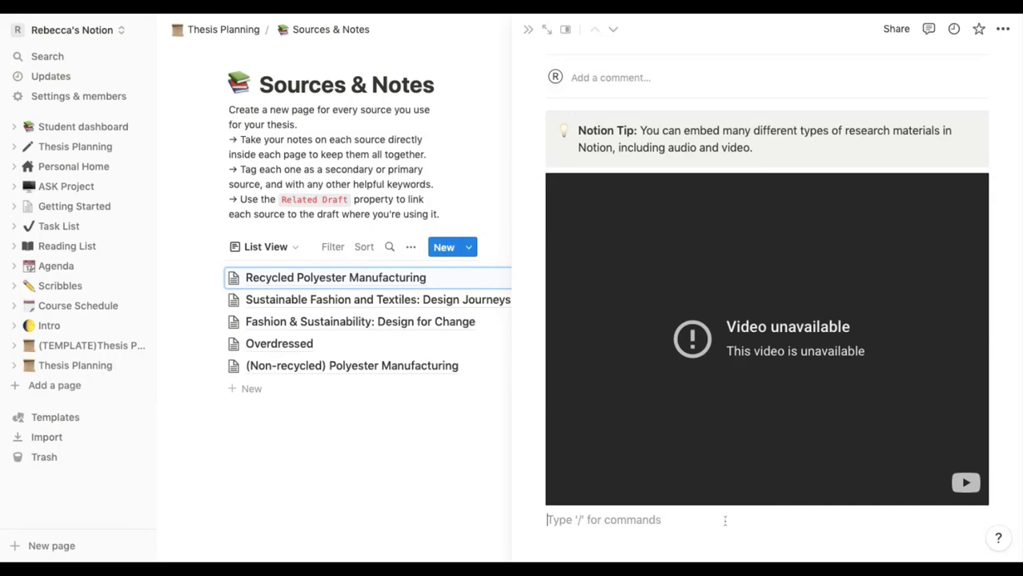
pyautogui.write('add')
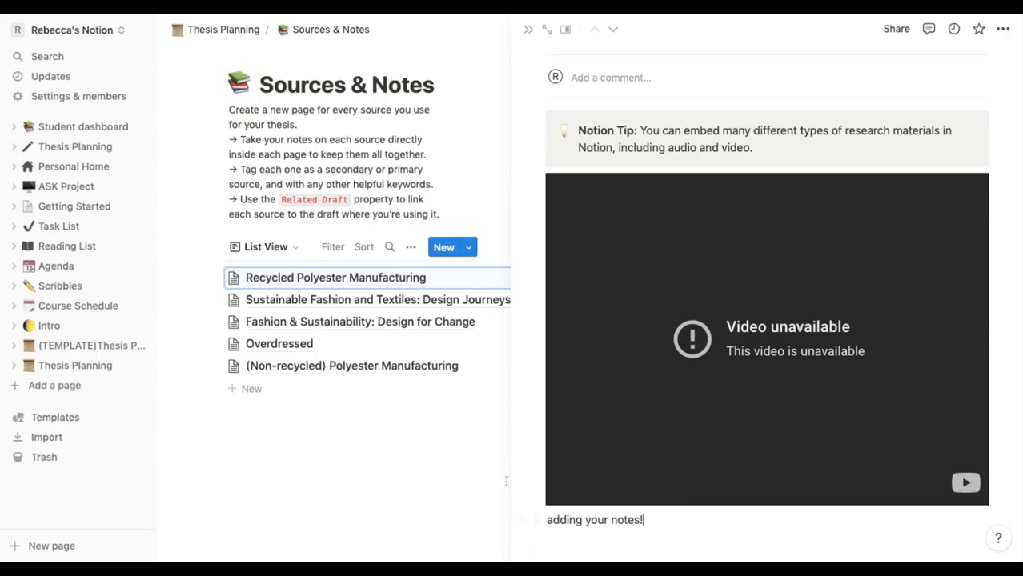
pyautogui.write('ing your notes!')
pyautogui.click(448, 481)
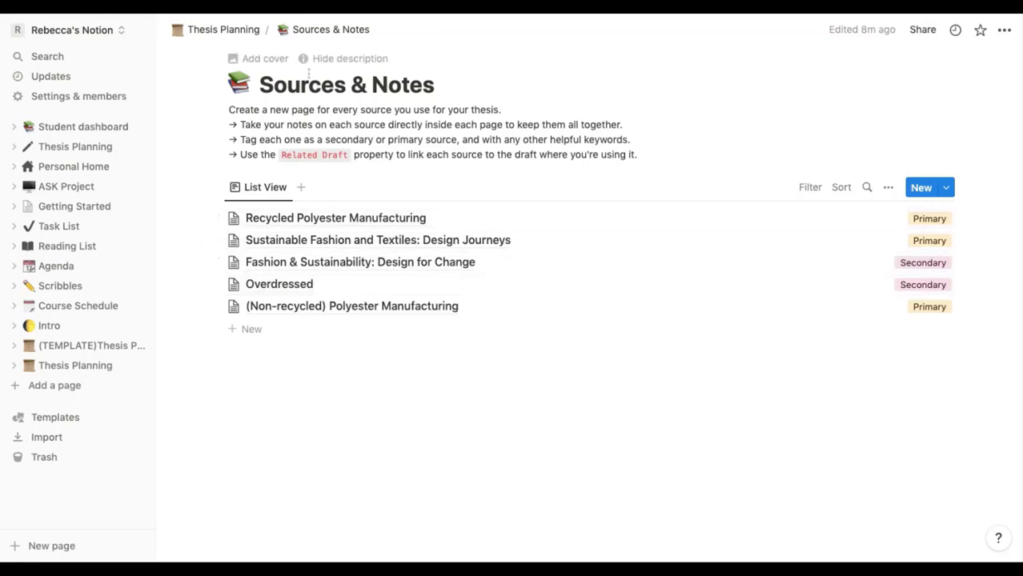
# - Return to Thesis Planning and link the source "(Non-recycled) Polyester Manufacturing" to the Primary & secondary research task in the timeline
pyautogui.click(223, 29)
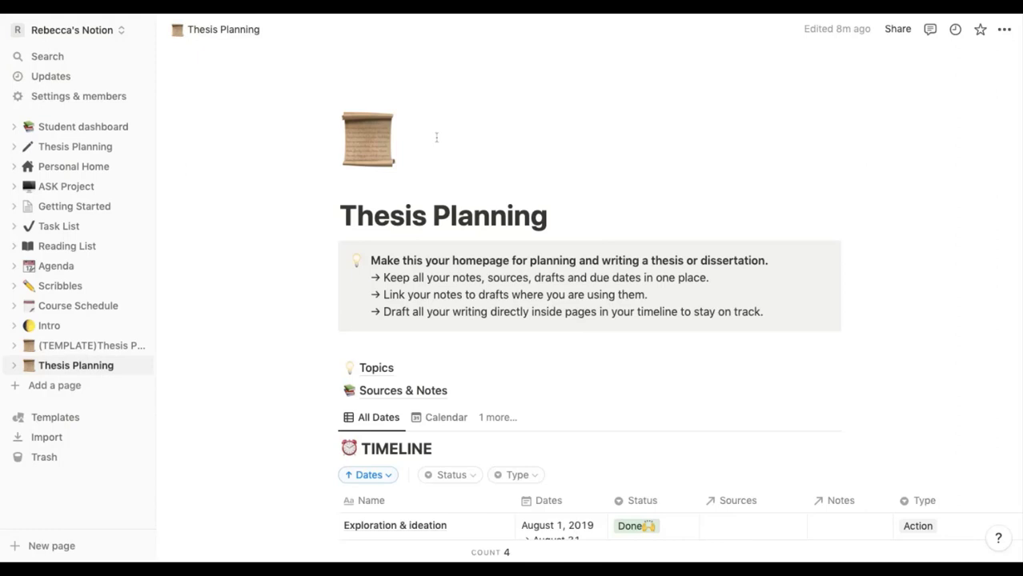
pyautogui.scroll(-3, 439, 148)
pyautogui.scroll(-2, 444, 155)
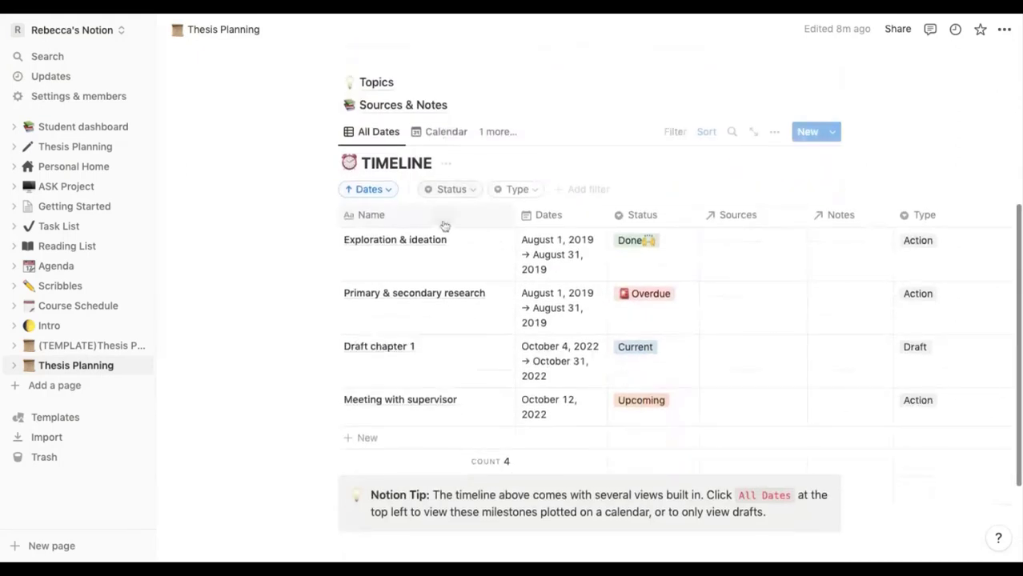
pyautogui.click(731, 303)
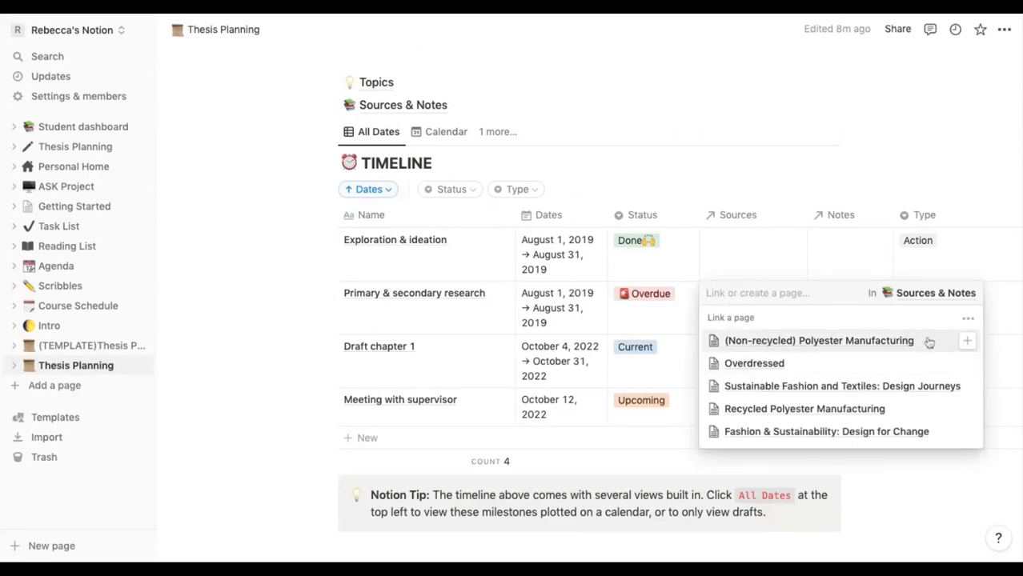
pyautogui.click(967, 342)
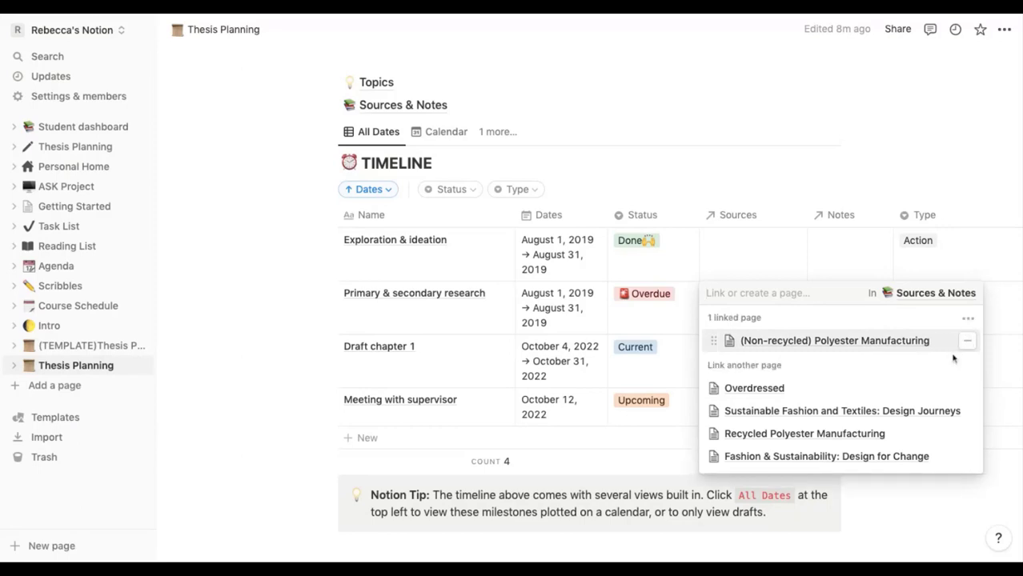
pyautogui.click(842, 127)
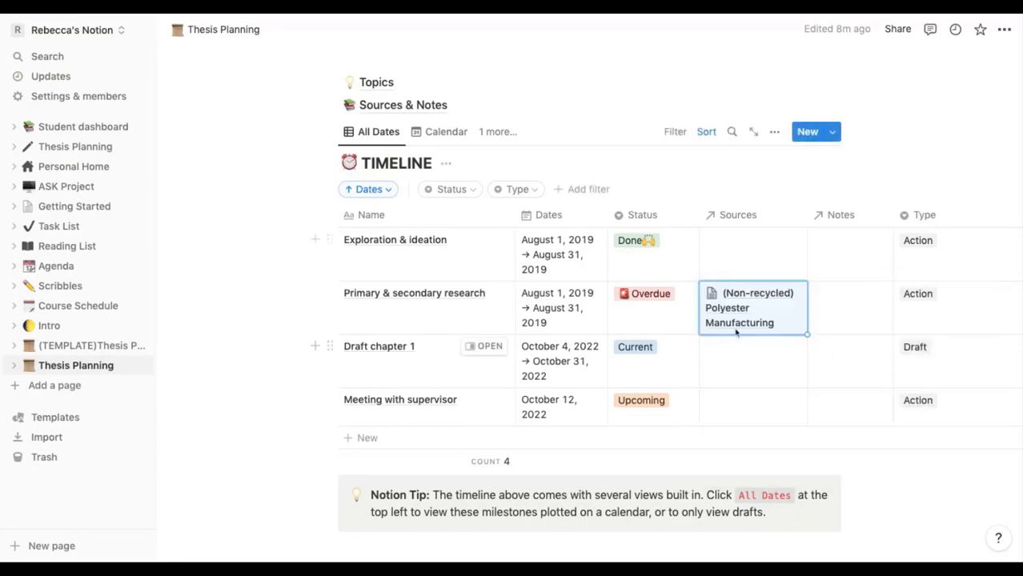
pyautogui.click(798, 469)
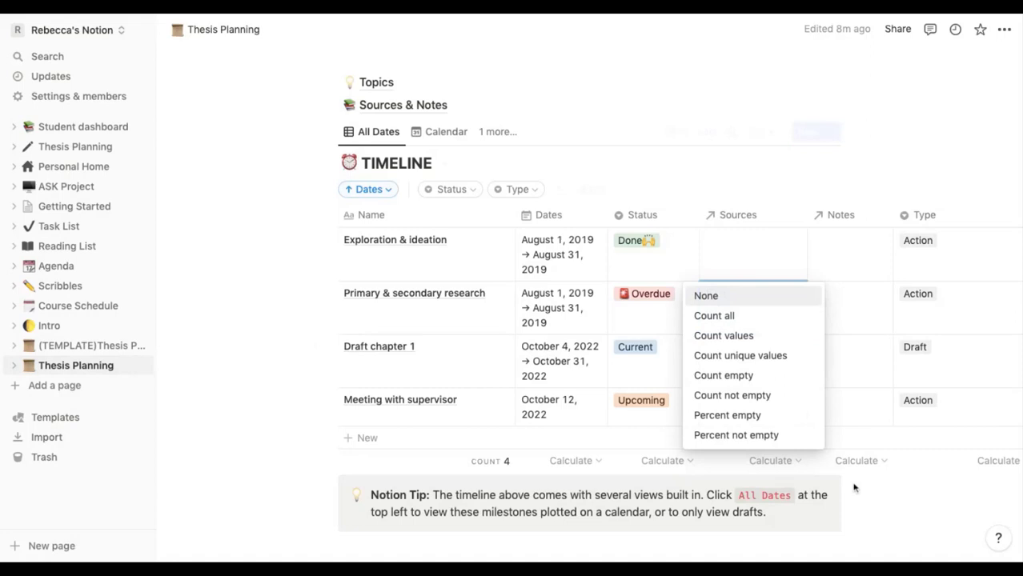
pyautogui.click(852, 483)
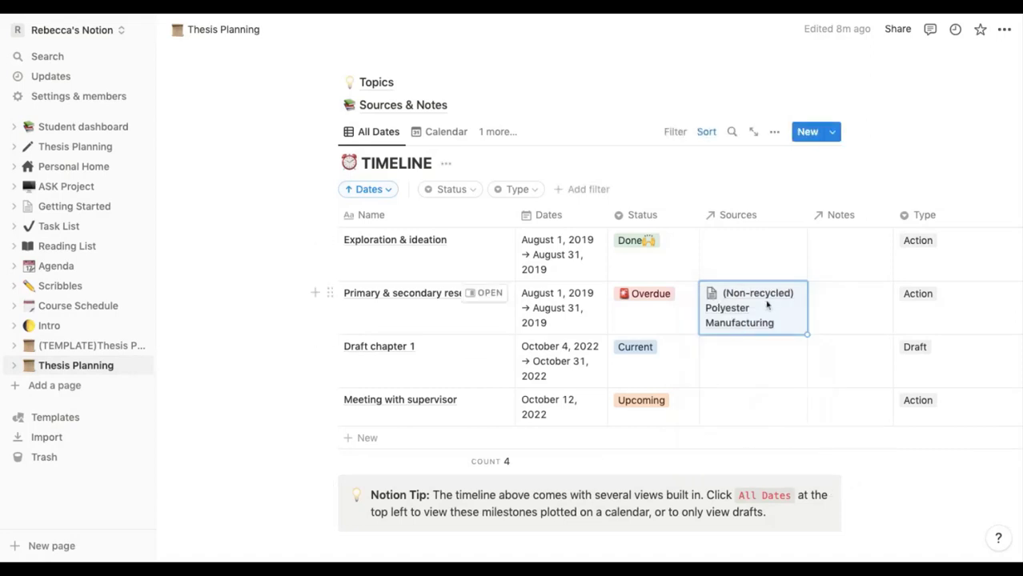
pyautogui.click(783, 90)
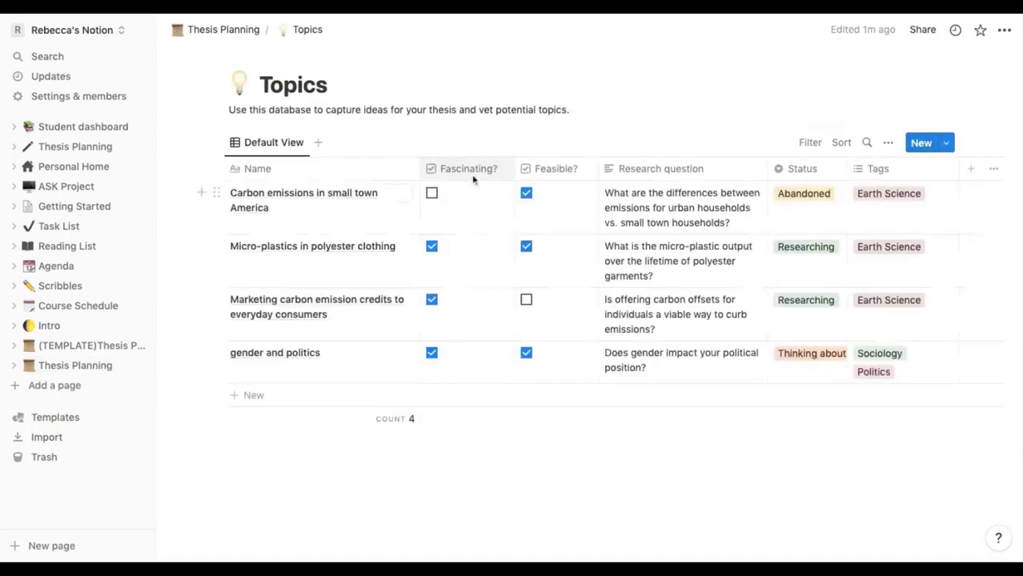
pyautogui.click(233, 32)
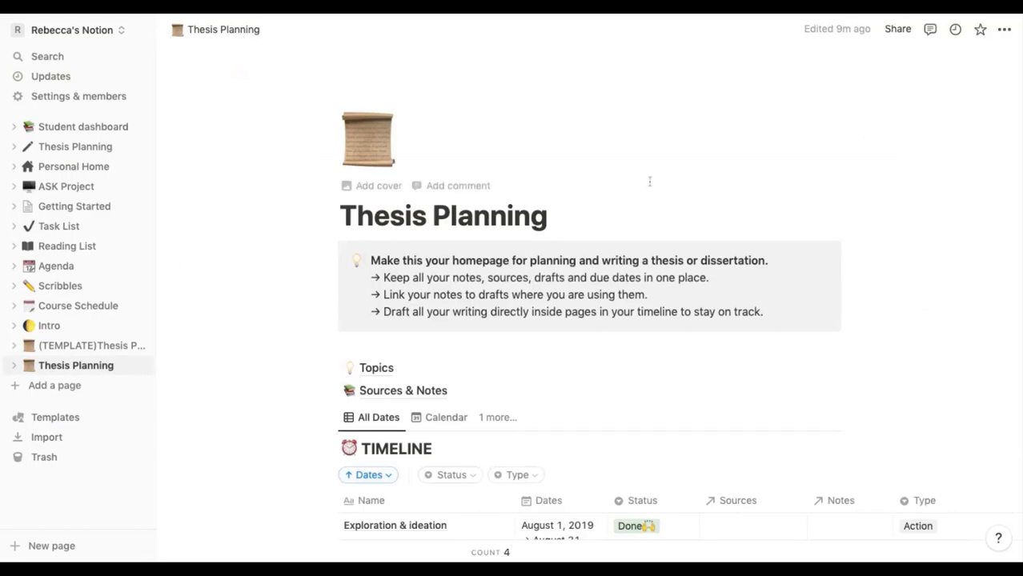
# - Look over the Thesis Planning page, switch to the customised Thesis Planning page with the pencil icon, and examine its added sections and timeline
pyautogui.scroll(-5, 650, 182)
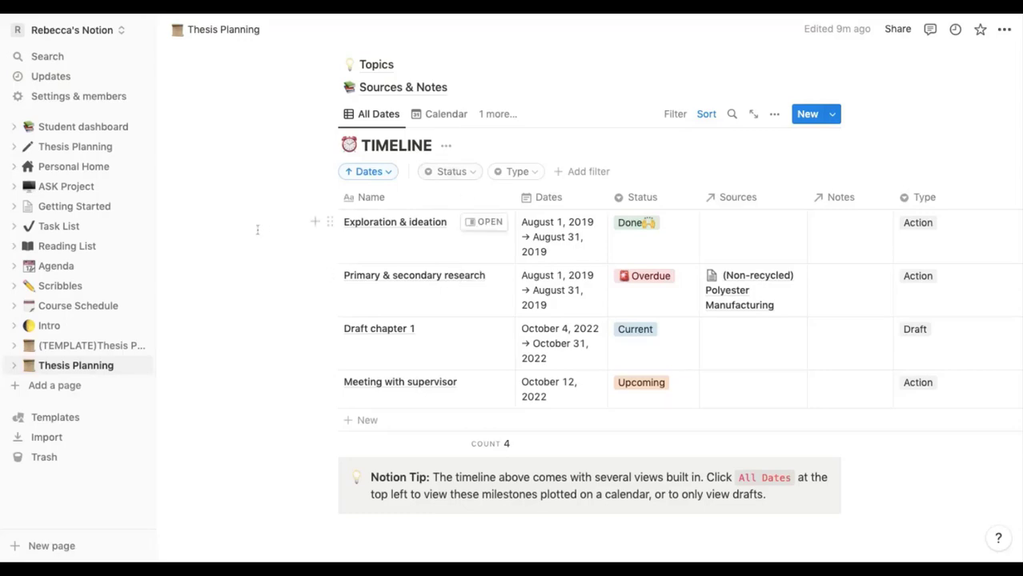
pyautogui.scroll(5, 562, 197)
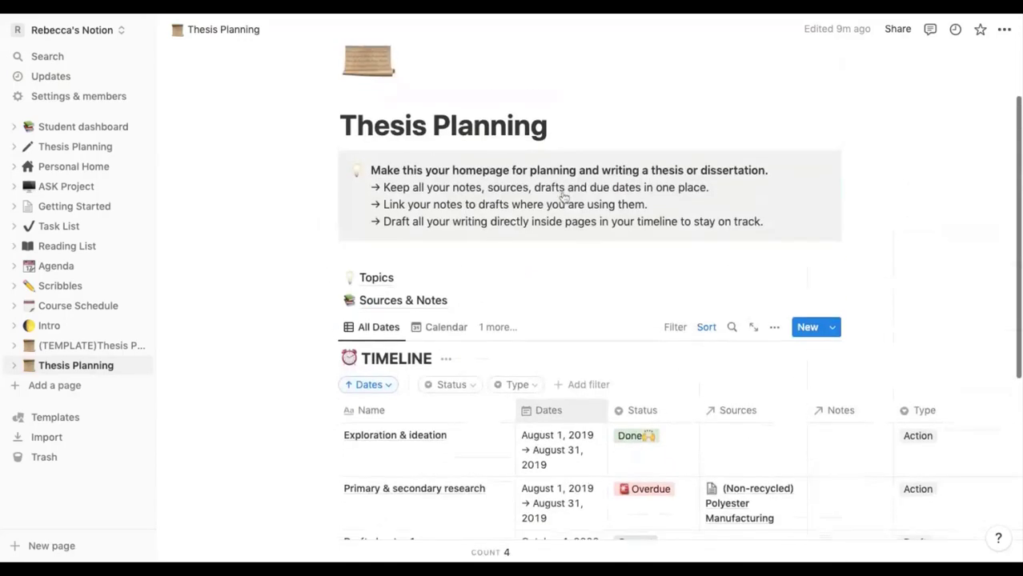
pyautogui.scroll(2, 563, 197)
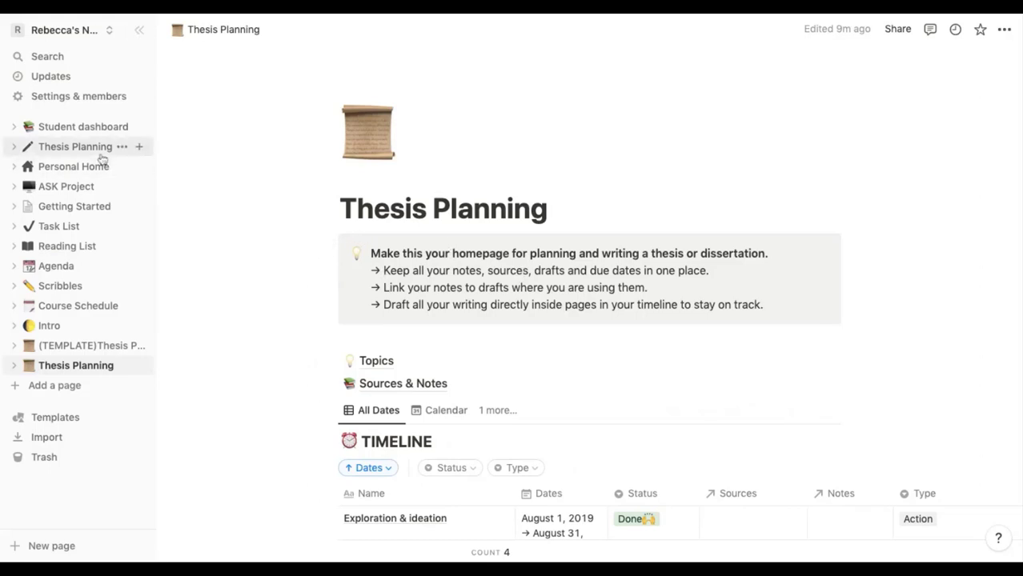
pyautogui.click(70, 152)
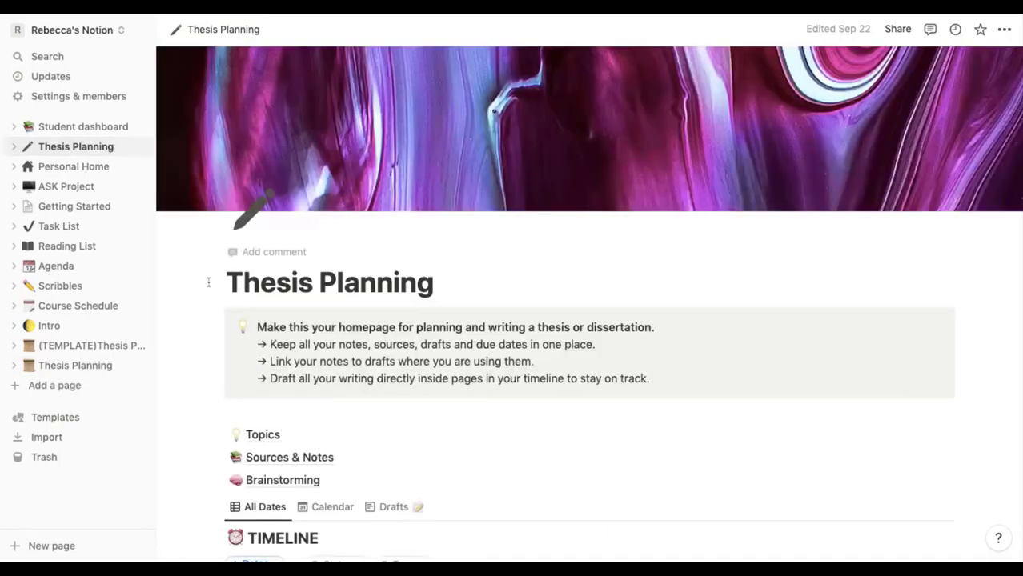
pyautogui.moveTo(337, 114)
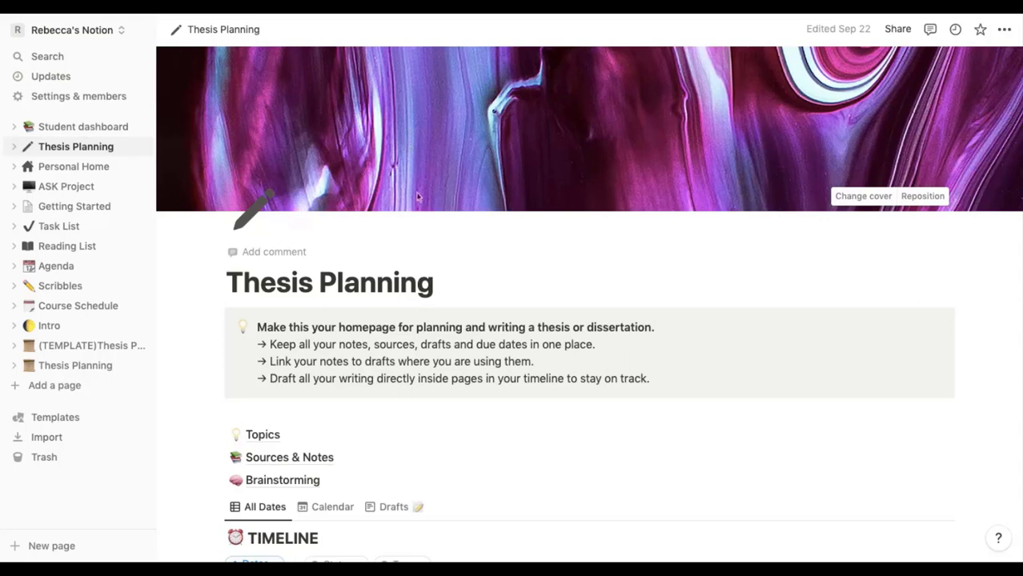
pyautogui.scroll(-3, 220, 295)
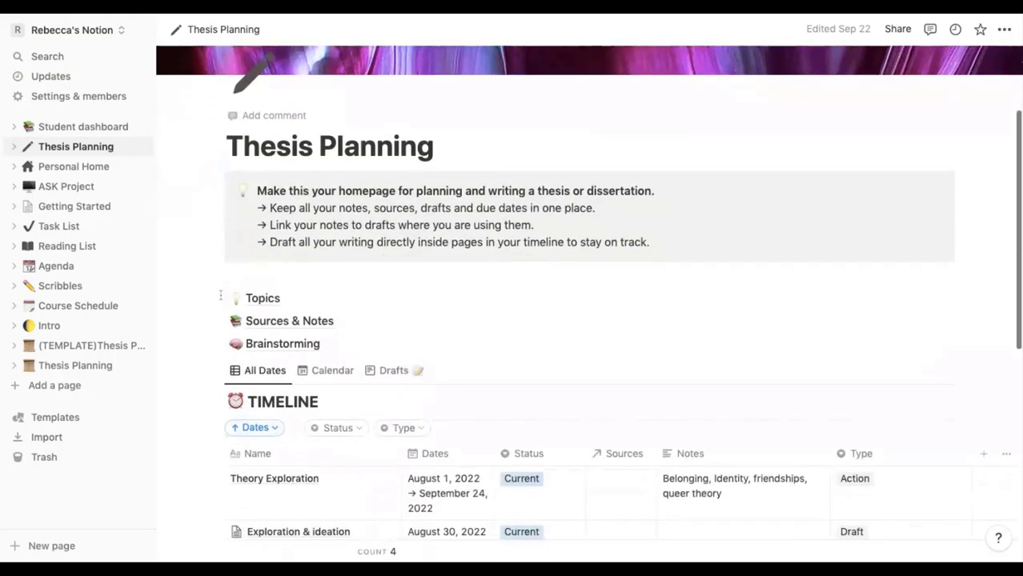
pyautogui.scroll(-3, 252, 217)
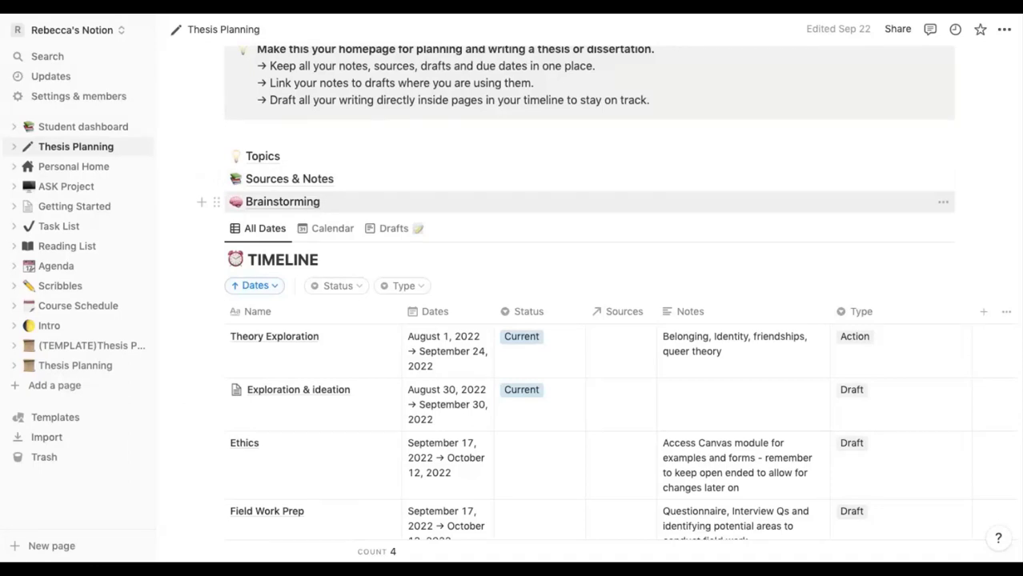
# - Open the Brainstorming page and read through its dated idea lists
pyautogui.click(283, 202)
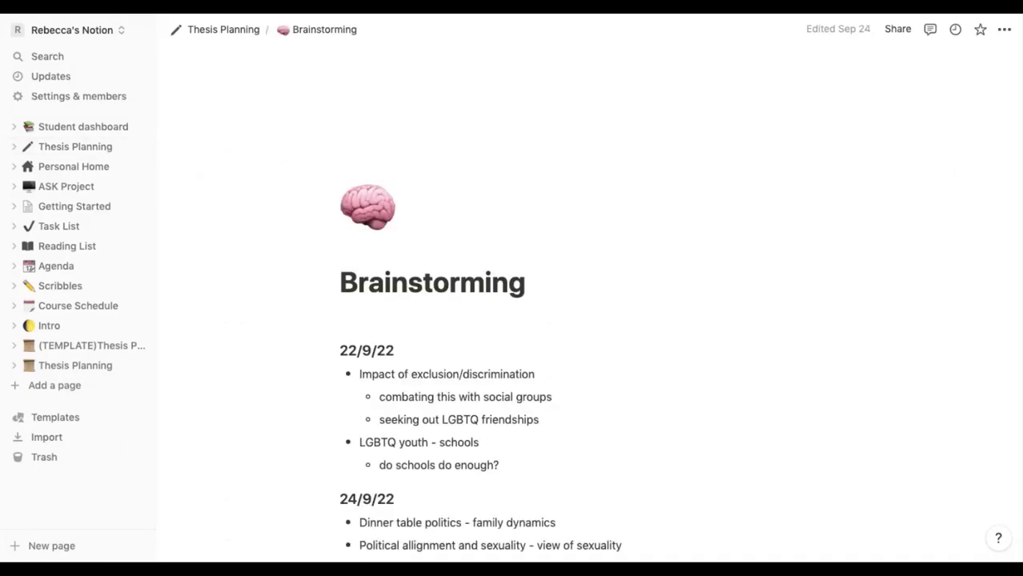
pyautogui.scroll(-3, 304, 300)
pyautogui.scroll(-3, 305, 300)
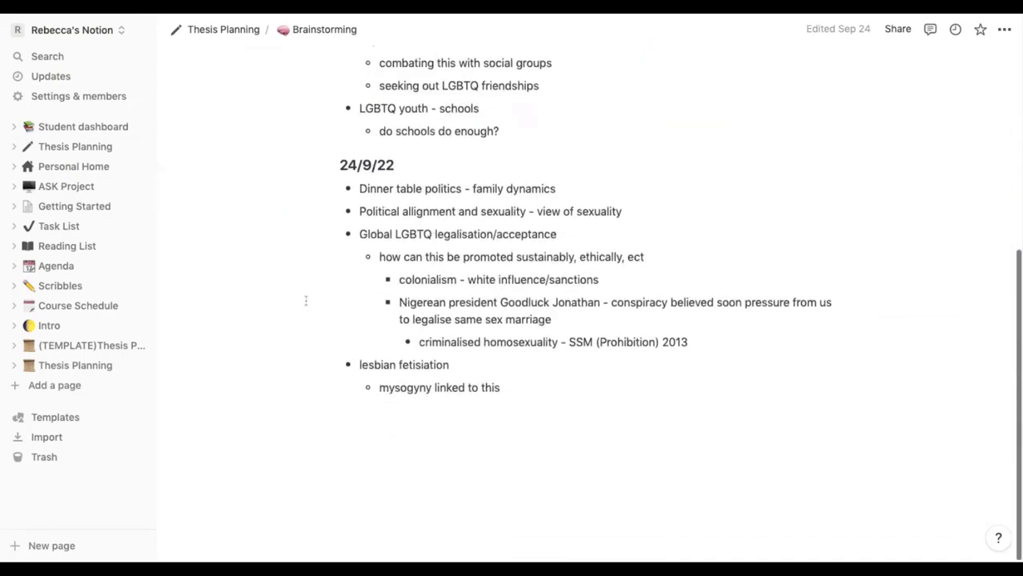
pyautogui.scroll(2, 305, 300)
pyautogui.scroll(3, 589, 304)
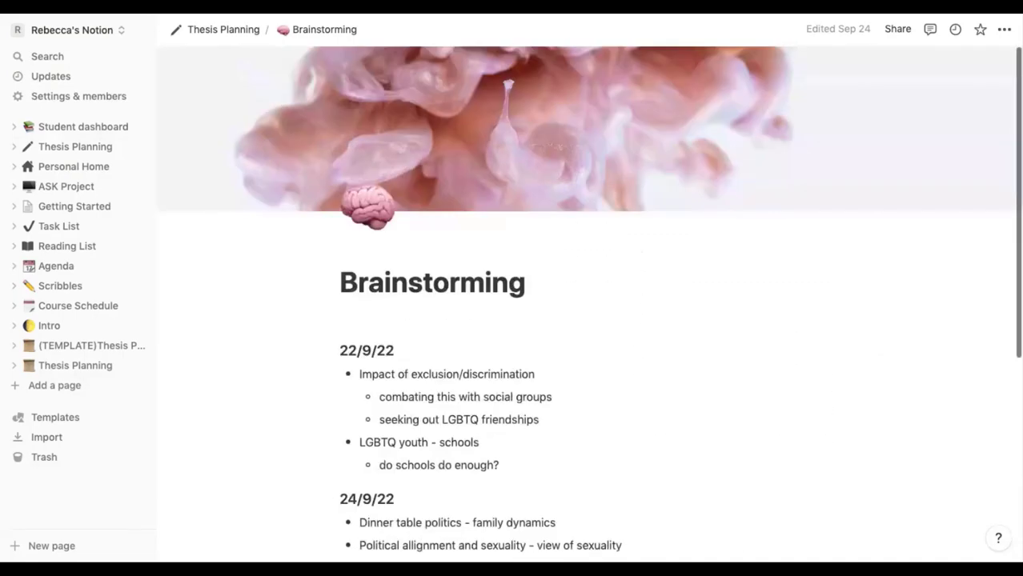
# - Return to the customised Thesis Planning page and examine the Notes column of its timeline
pyautogui.click(247, 32)
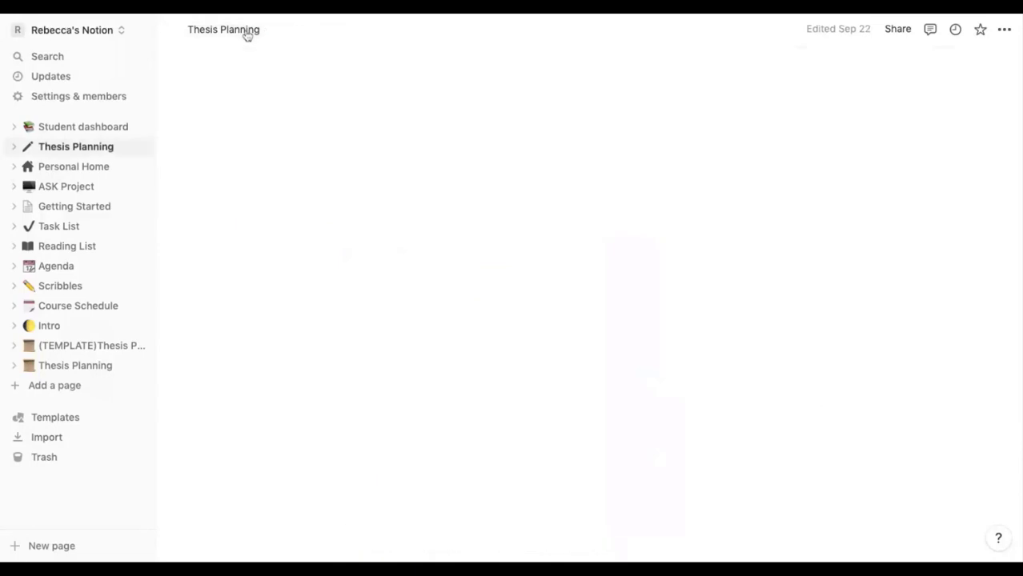
pyautogui.scroll(-8, 239, 276)
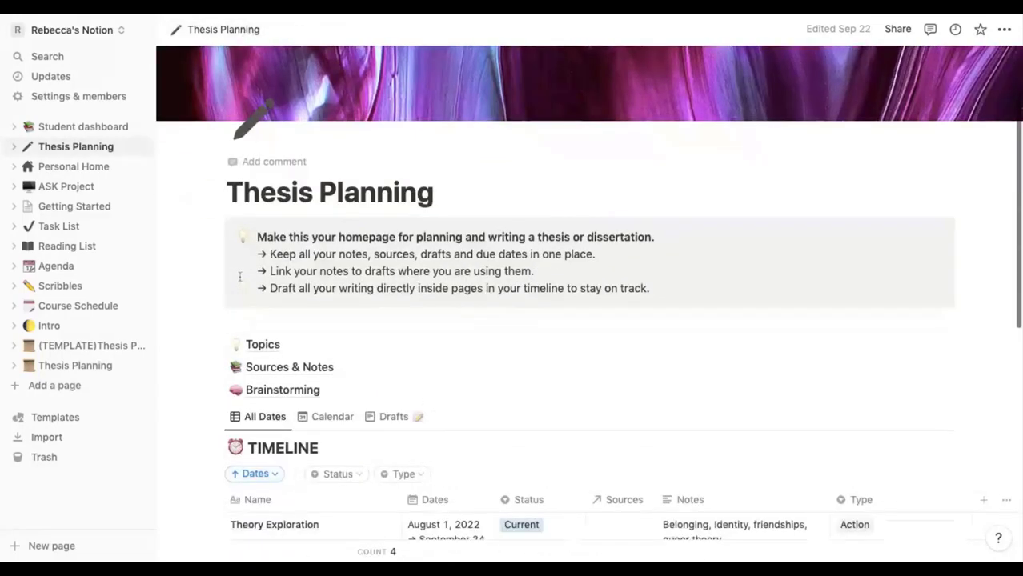
pyautogui.scroll(-2, 589, 305)
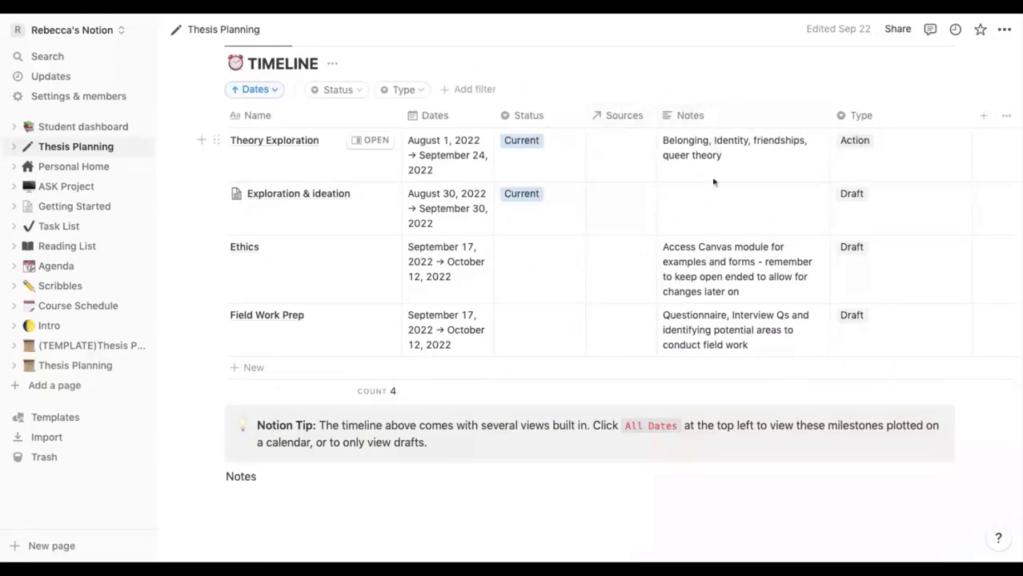
# - Switch to the Thesis Planning page with the scroll icon and inspect the Notes cell of its Exploration & ideation task
pyautogui.click(83, 369)
pyautogui.scroll(-4, 490, 250)
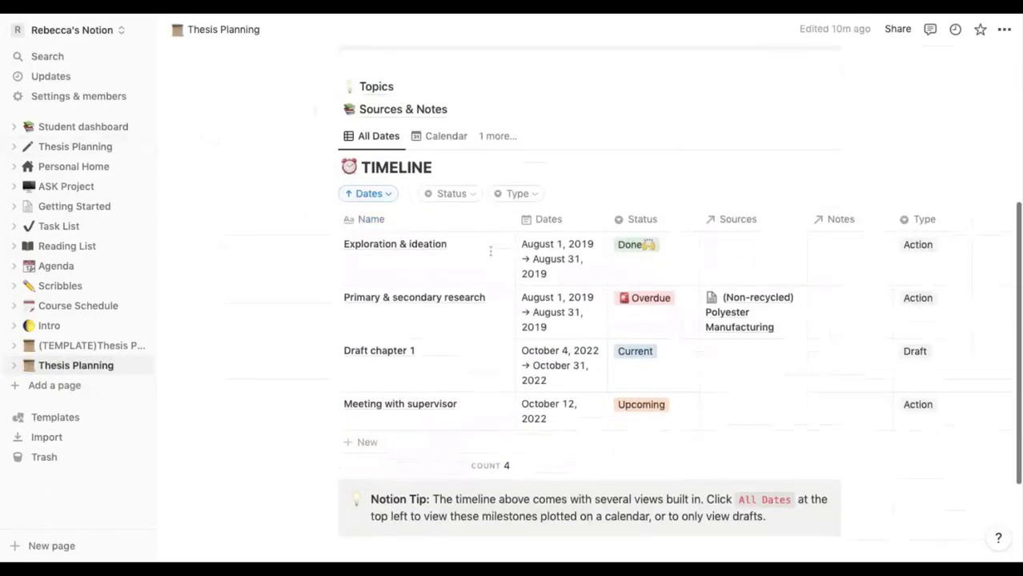
pyautogui.click(863, 260)
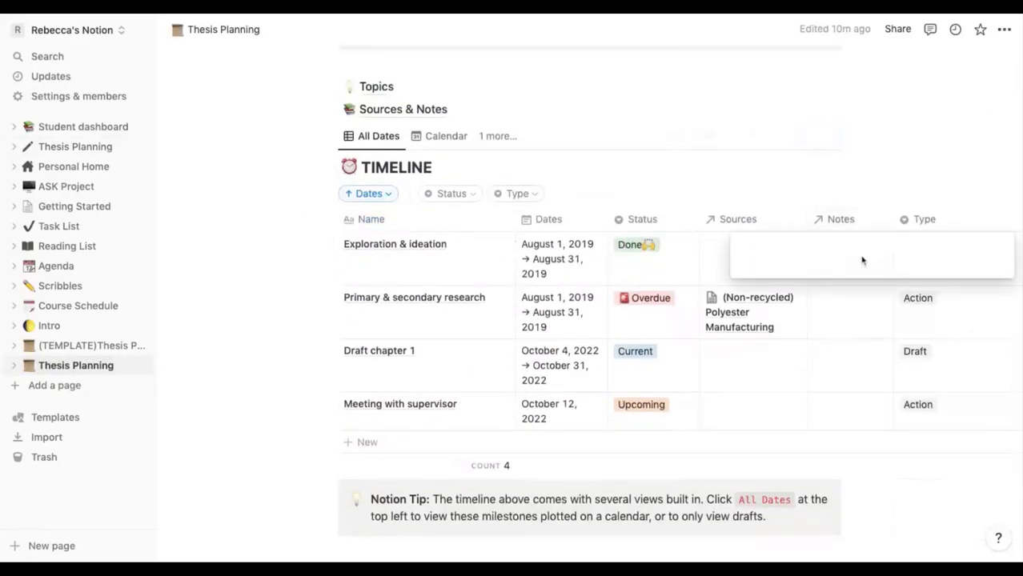
pyautogui.press('Escape')
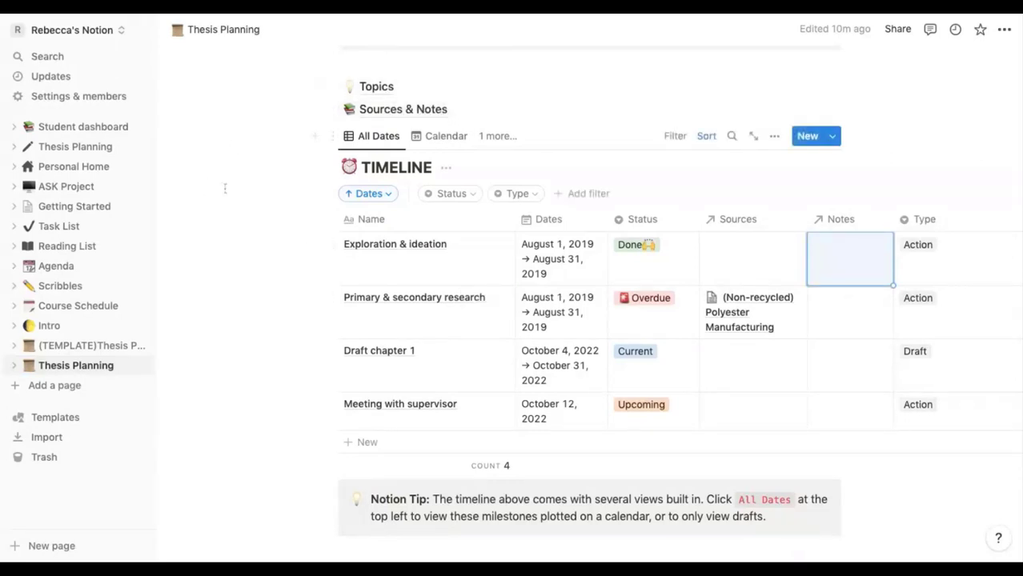
# - Return to the customised Thesis Planning page and enter "free type any notes in here :)" as the note for Exploration & ideation
pyautogui.click(75, 150)
pyautogui.scroll(-10, 712, 389)
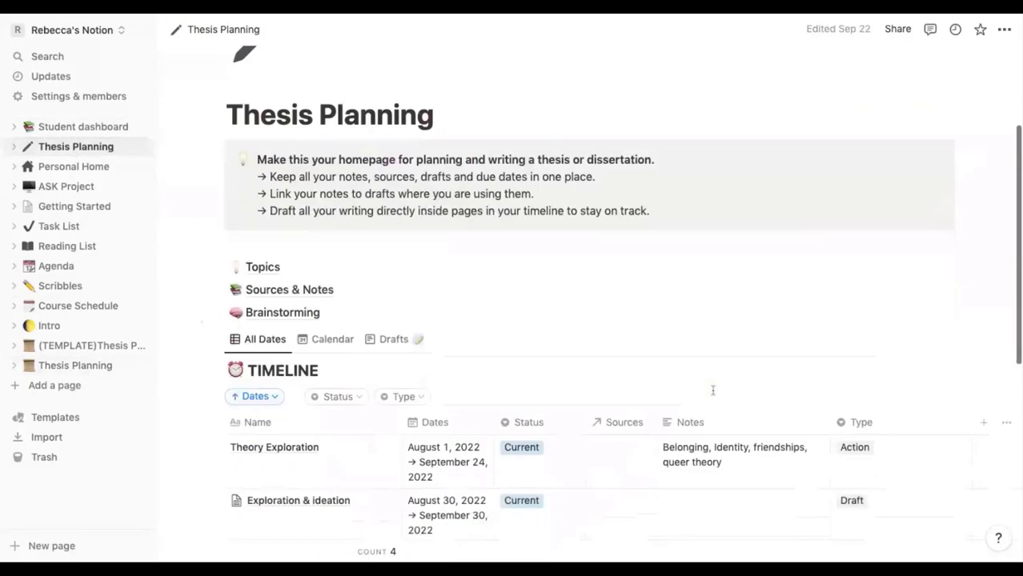
pyautogui.scroll(1, 557, 199)
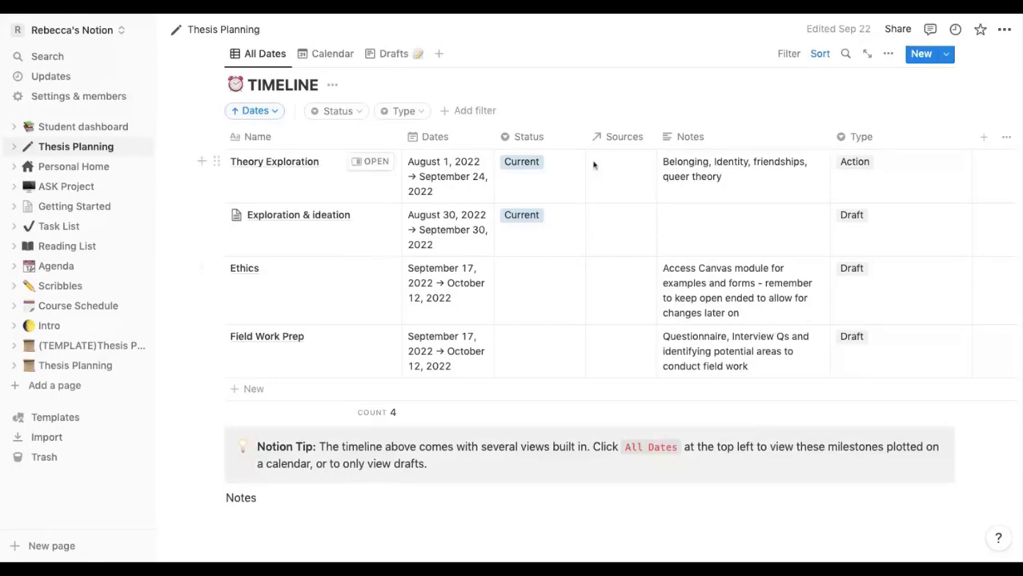
pyautogui.scroll(3, 593, 164)
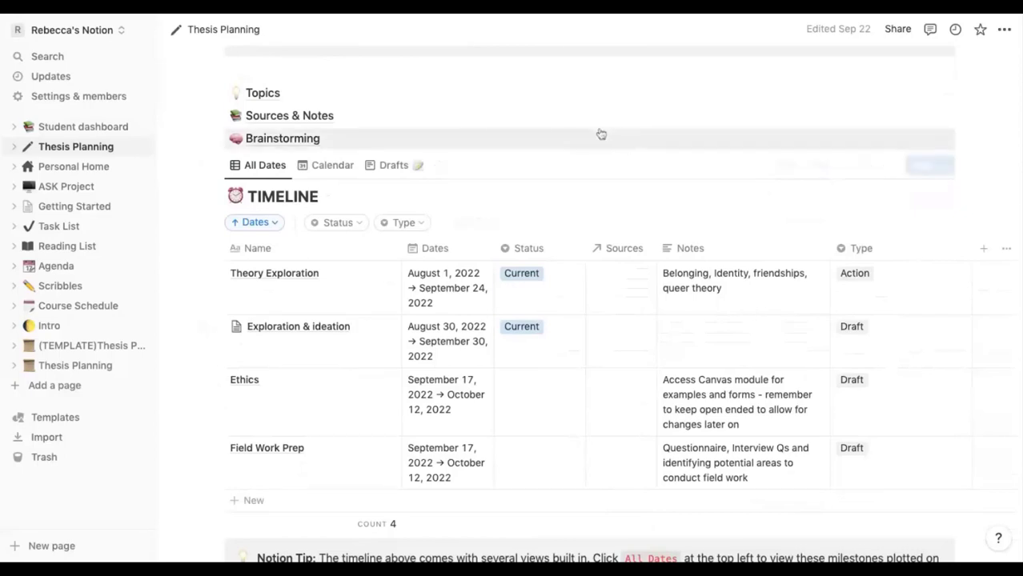
pyautogui.click(730, 350)
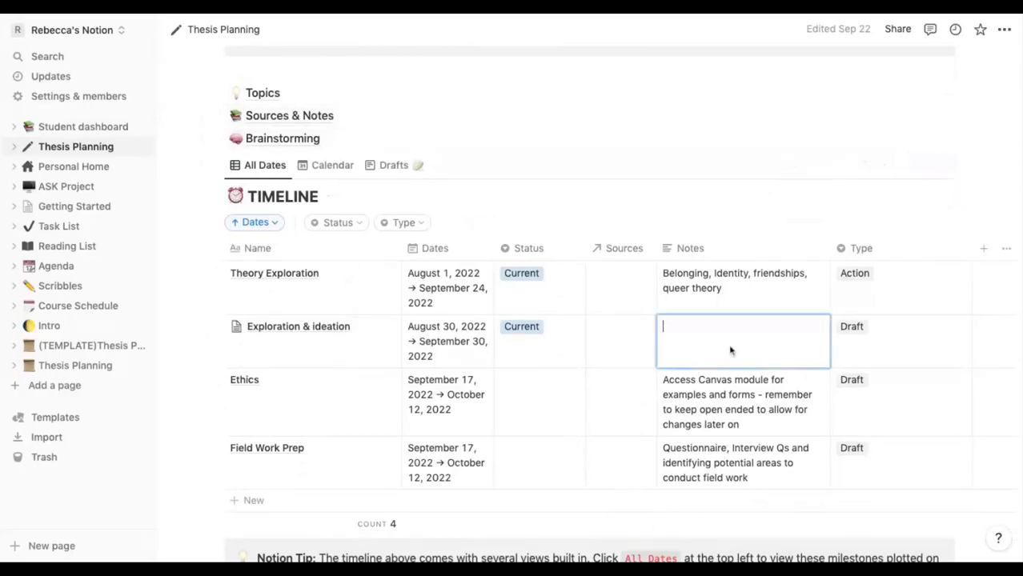
pyautogui.write('fre ty')
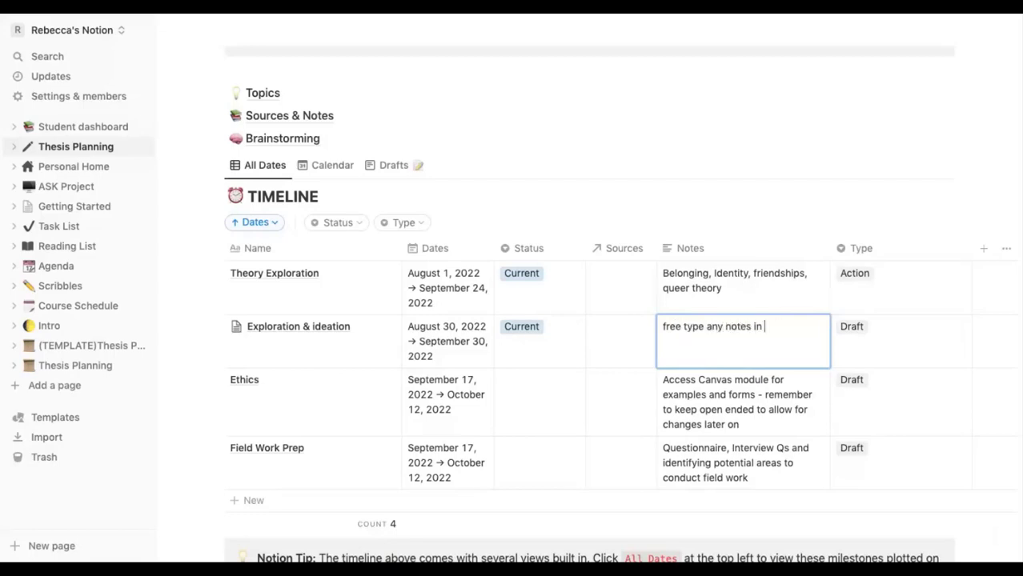
pyautogui.write('pe any notes in here :)')
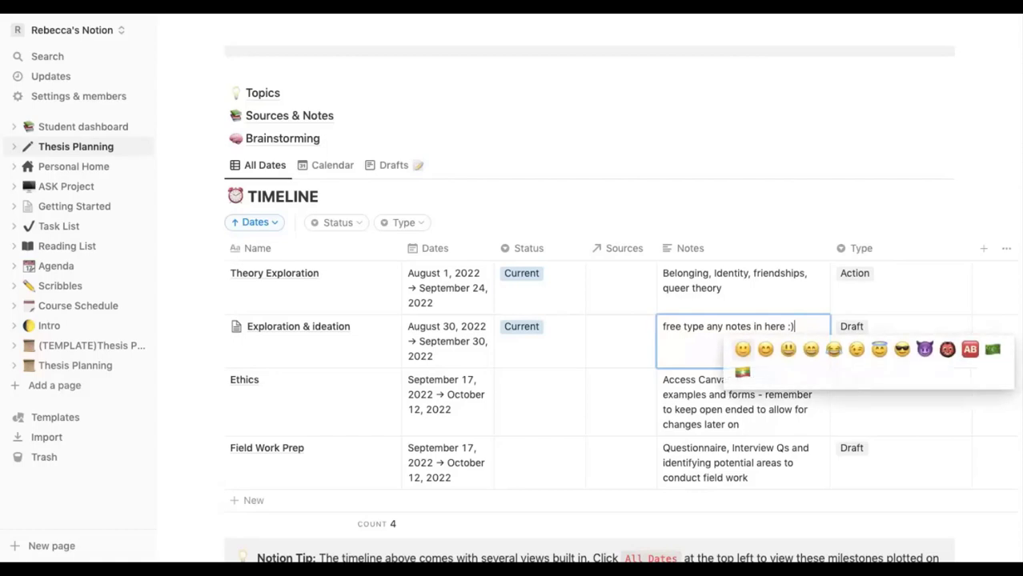
pyautogui.press('Escape')
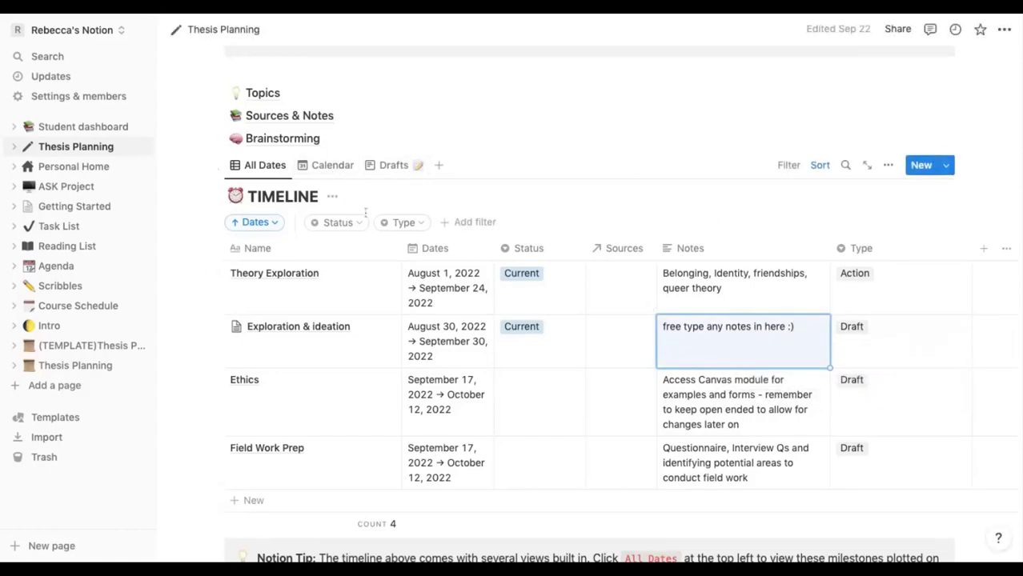
# - Open the source "Green, Gay but Not Queer" in Sources & Notes and examine its properties and available tag options
pyautogui.click(295, 116)
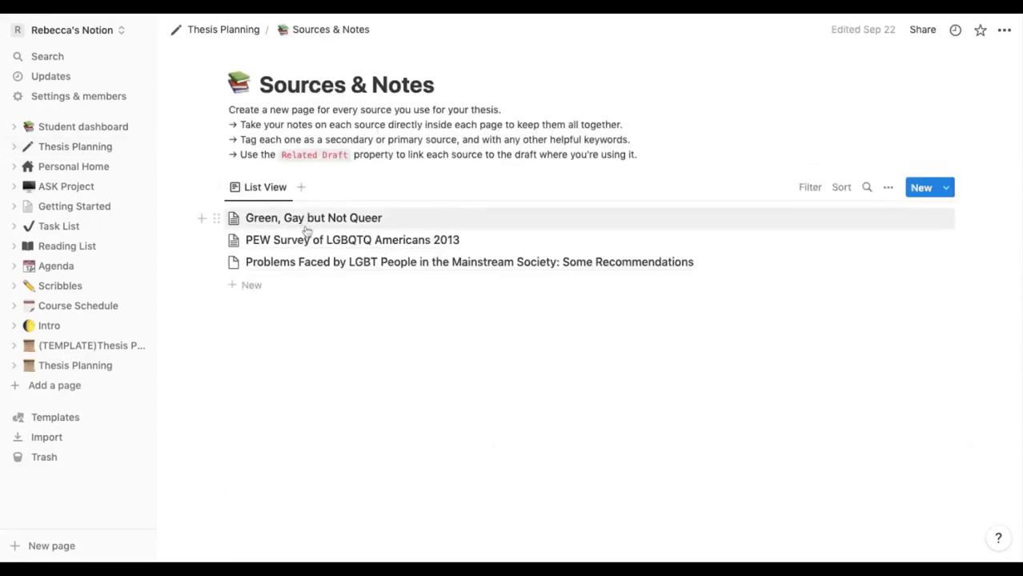
pyautogui.click(283, 221)
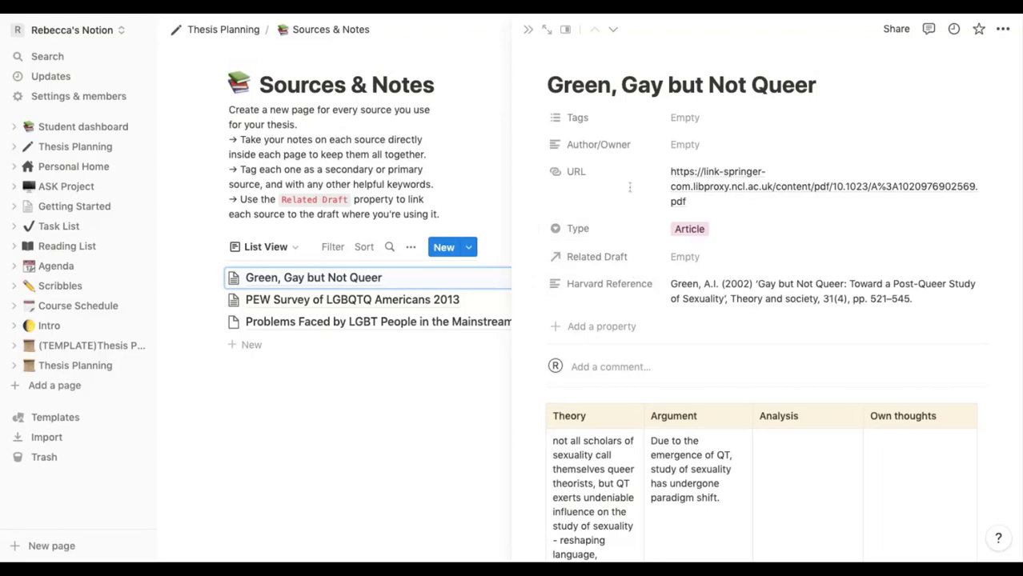
pyautogui.click(697, 117)
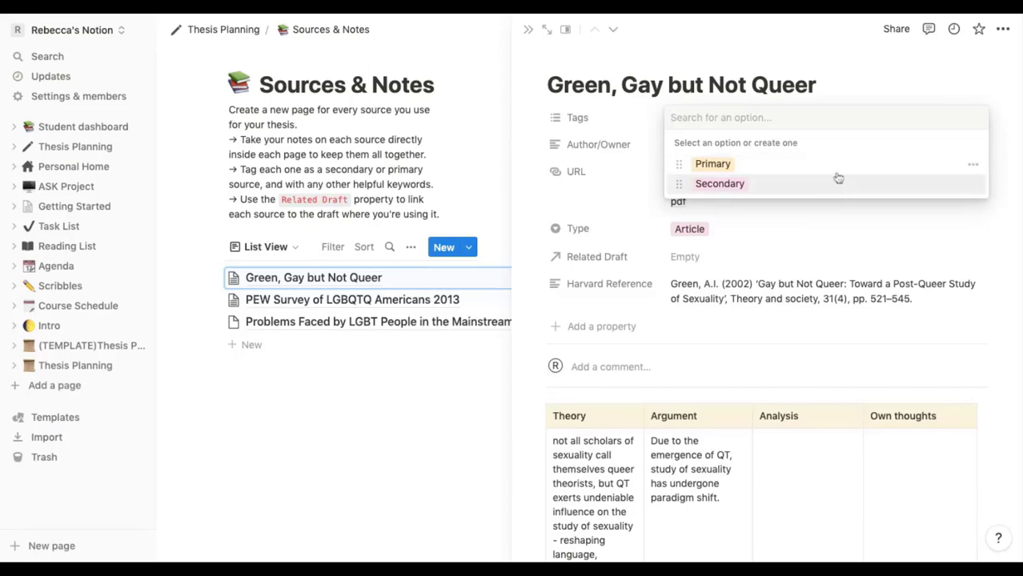
pyautogui.click(538, 188)
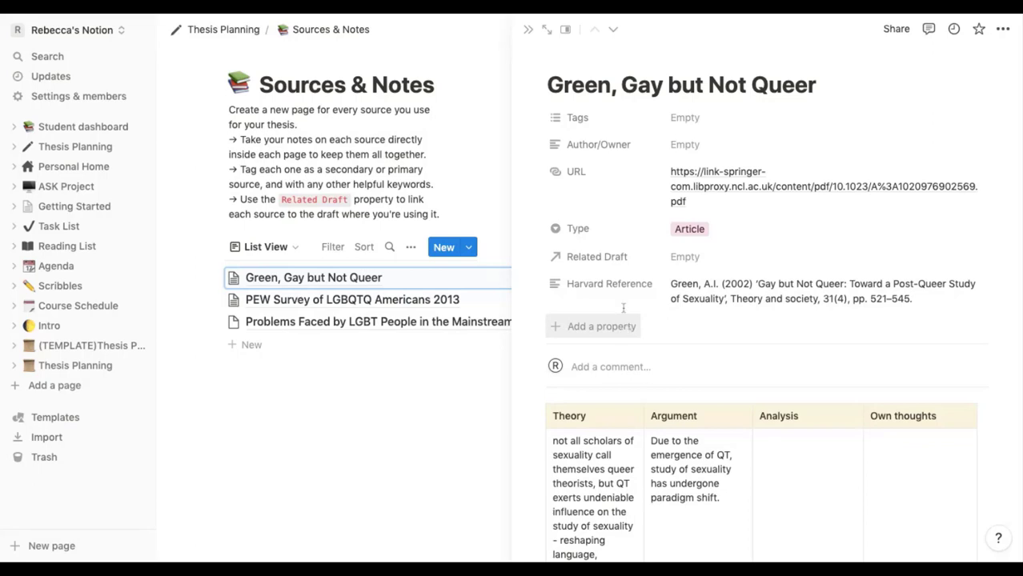
# - Add a text property named "Harvard Ref" to the source "Green, Gay but Not Queer", leaving its value empty
pyautogui.click(622, 328)
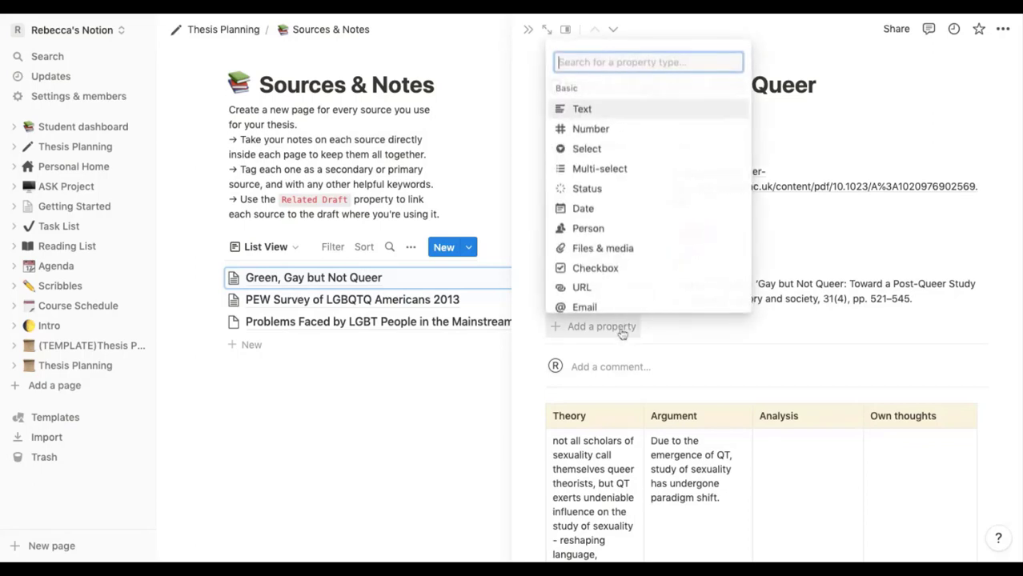
pyautogui.click(605, 109)
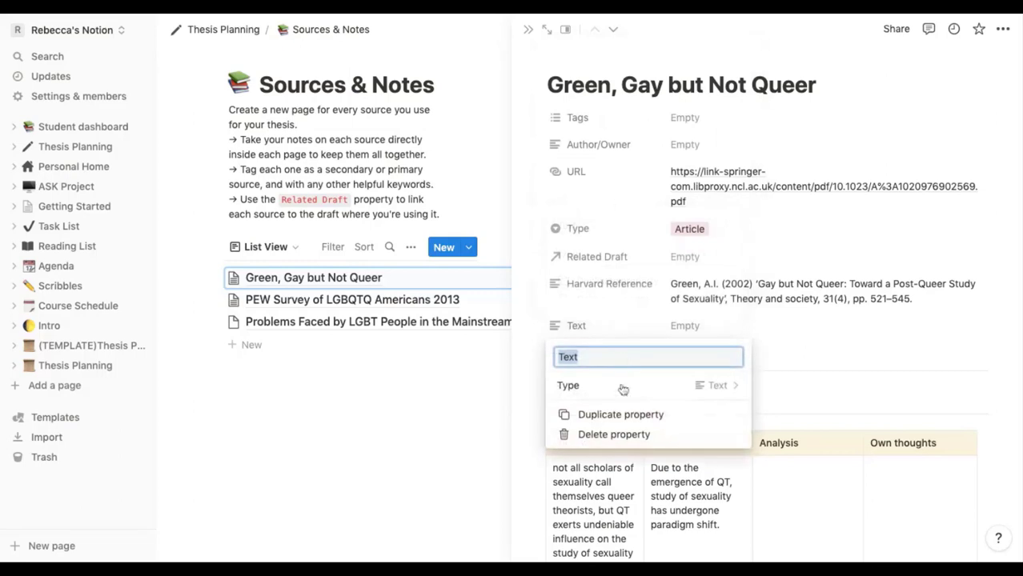
pyautogui.press('BackSpace')
pyautogui.write('Harvard Ref')
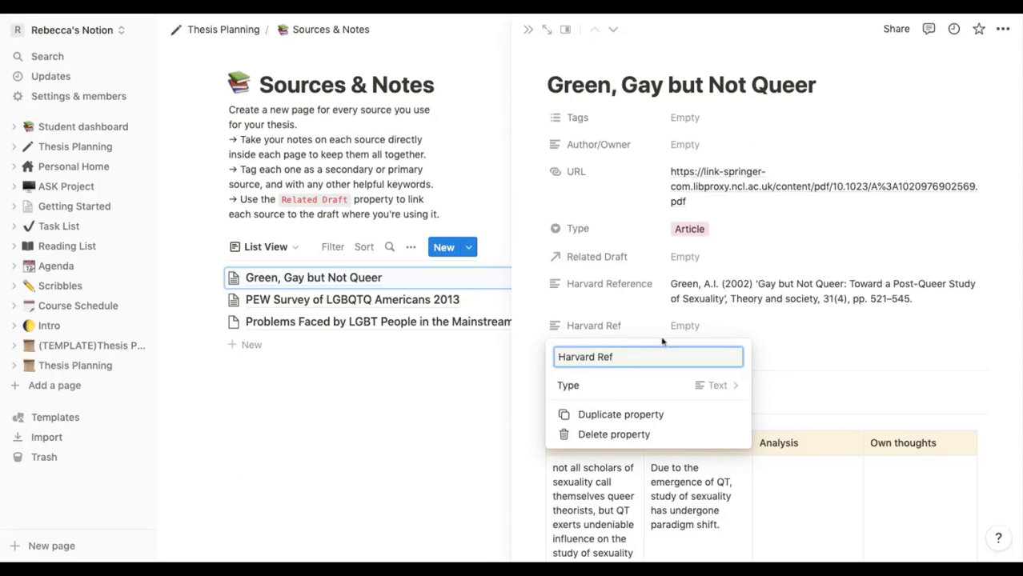
pyautogui.click(685, 326)
pyautogui.click(705, 328)
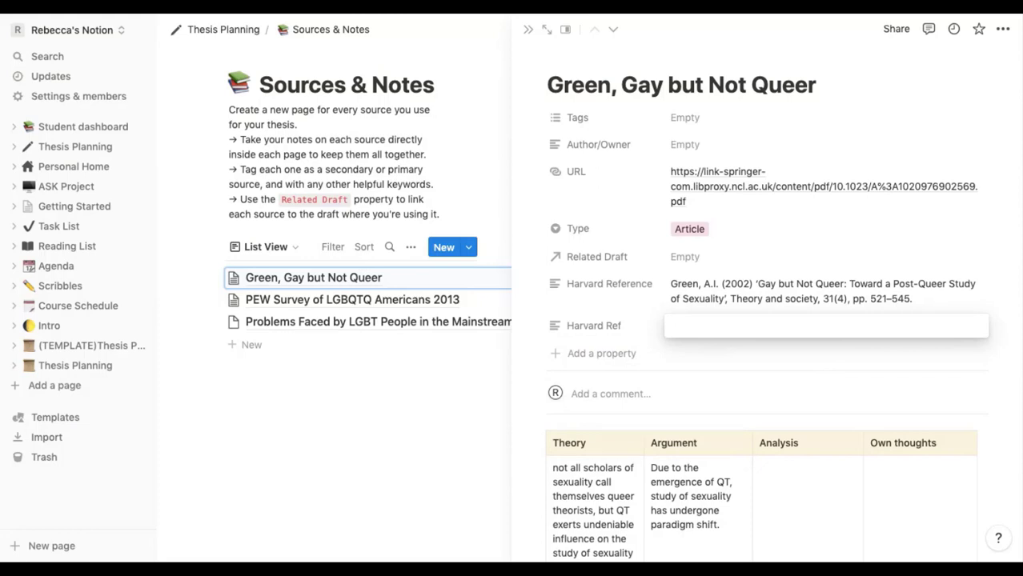
pyautogui.click(454, 400)
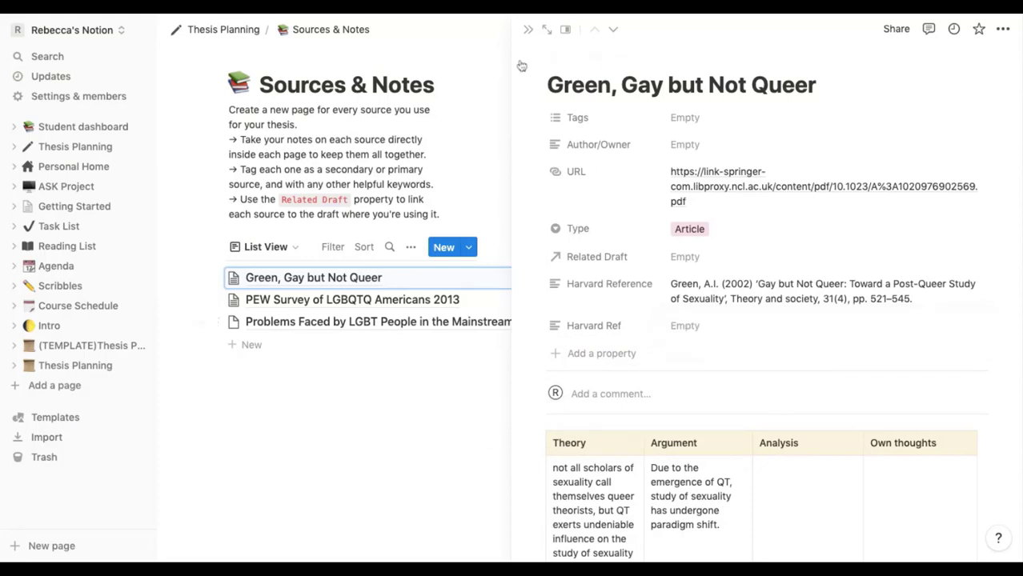
# - Return to the customised Thesis Planning page and look over its linked sections and timeline
pyautogui.click(220, 32)
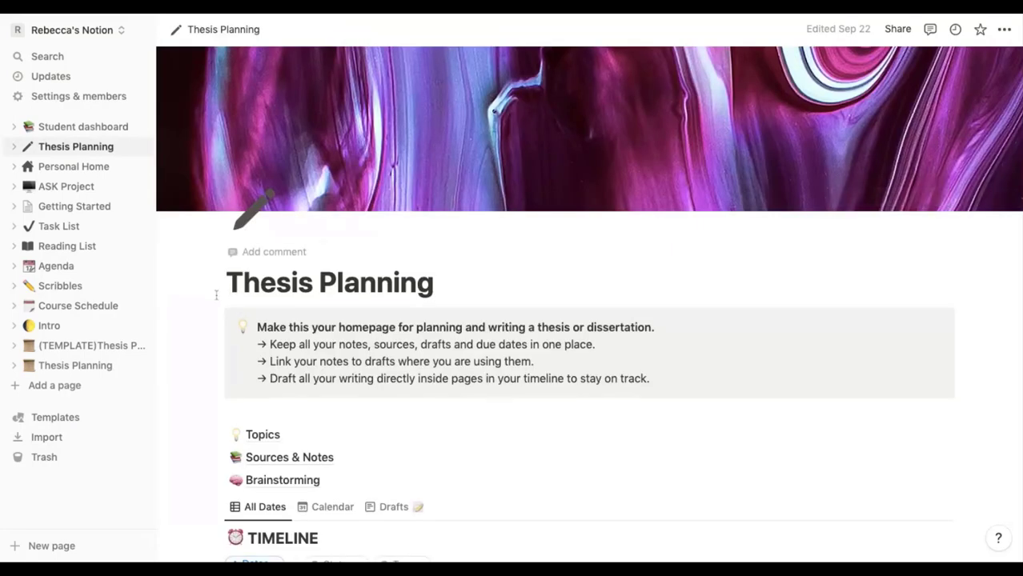
pyautogui.scroll(-5, 216, 295)
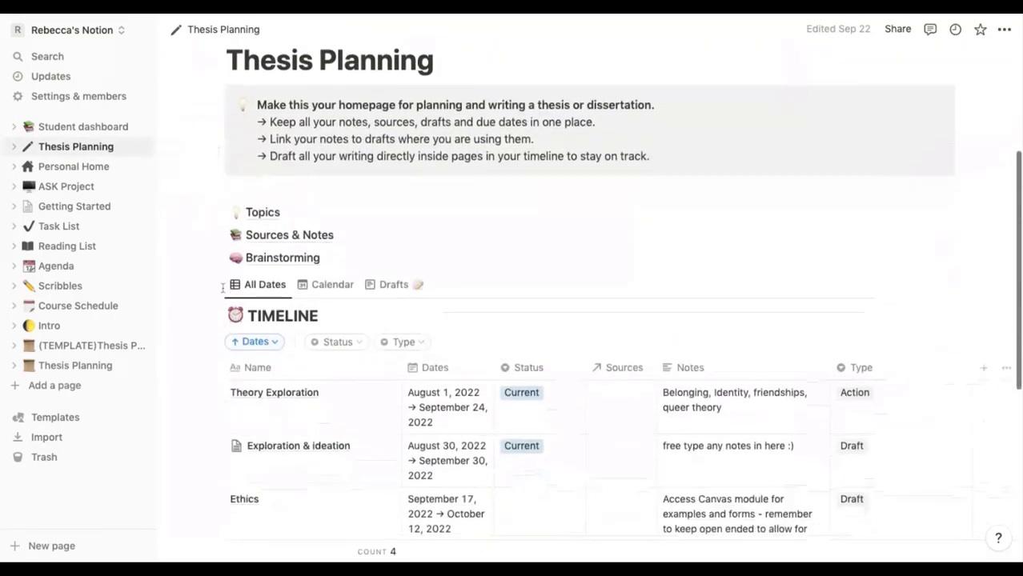
pyautogui.scroll(-5, 223, 288)
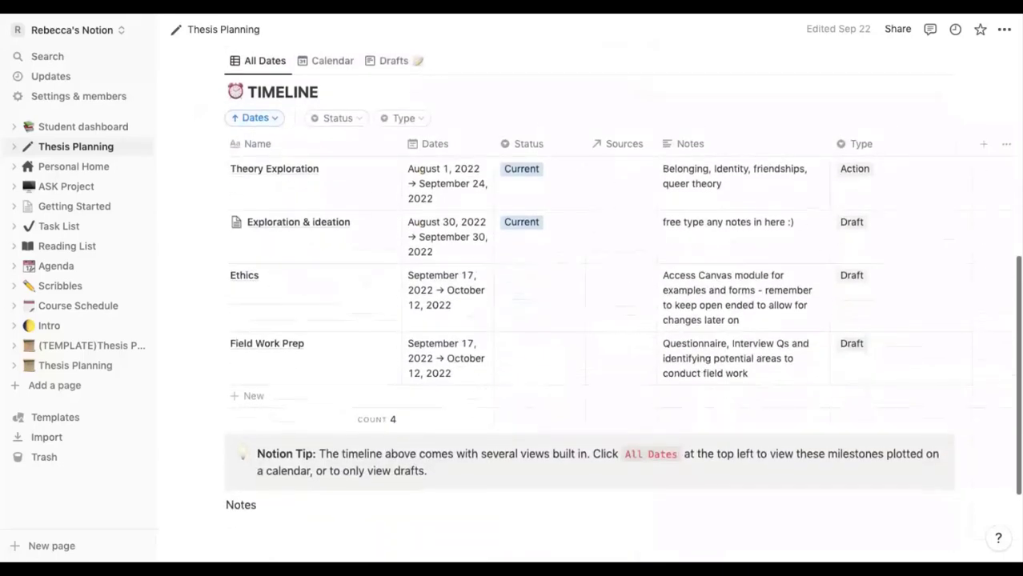
pyautogui.scroll(1, 582, 296)
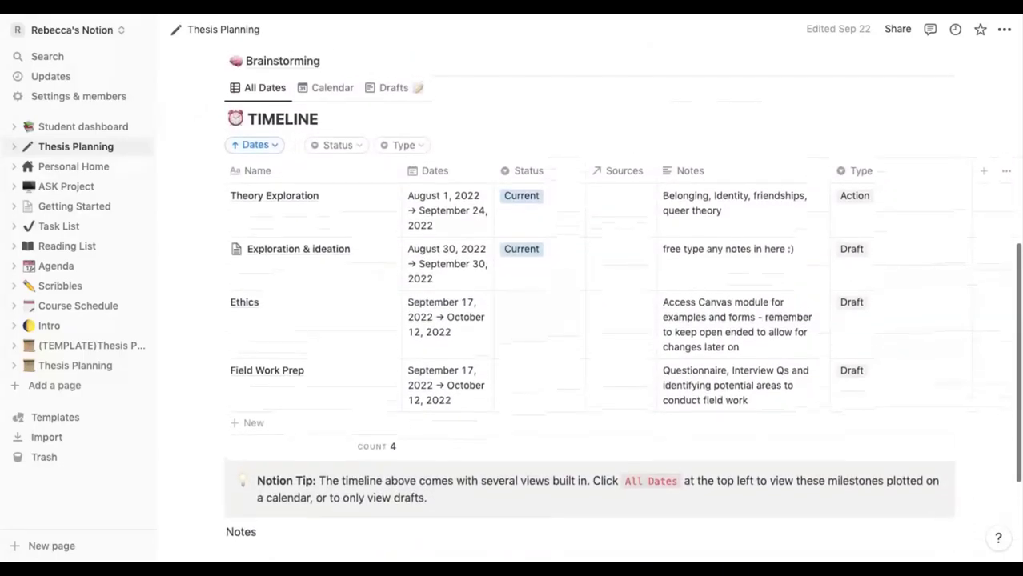
pyautogui.scroll(2, 583, 296)
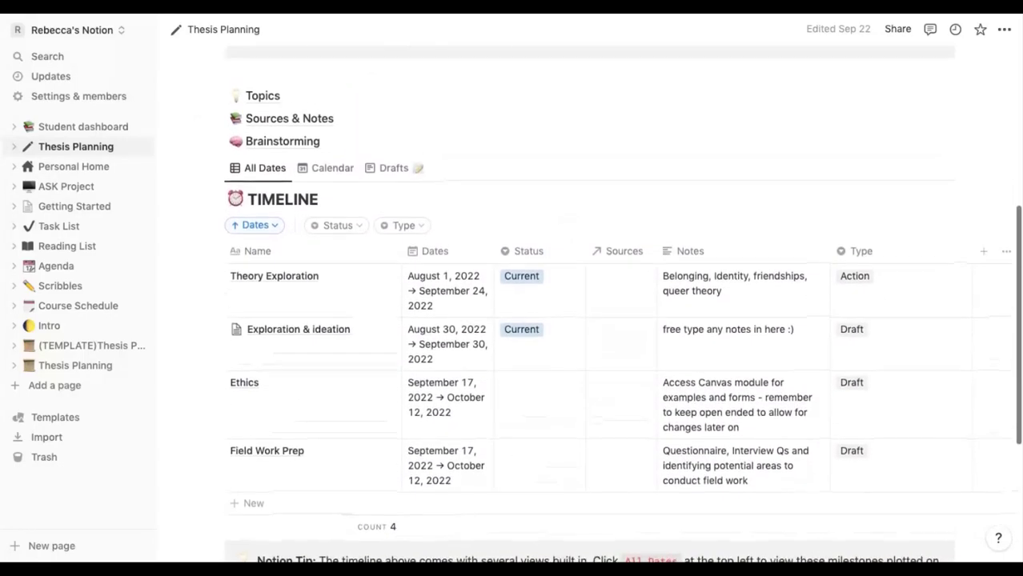